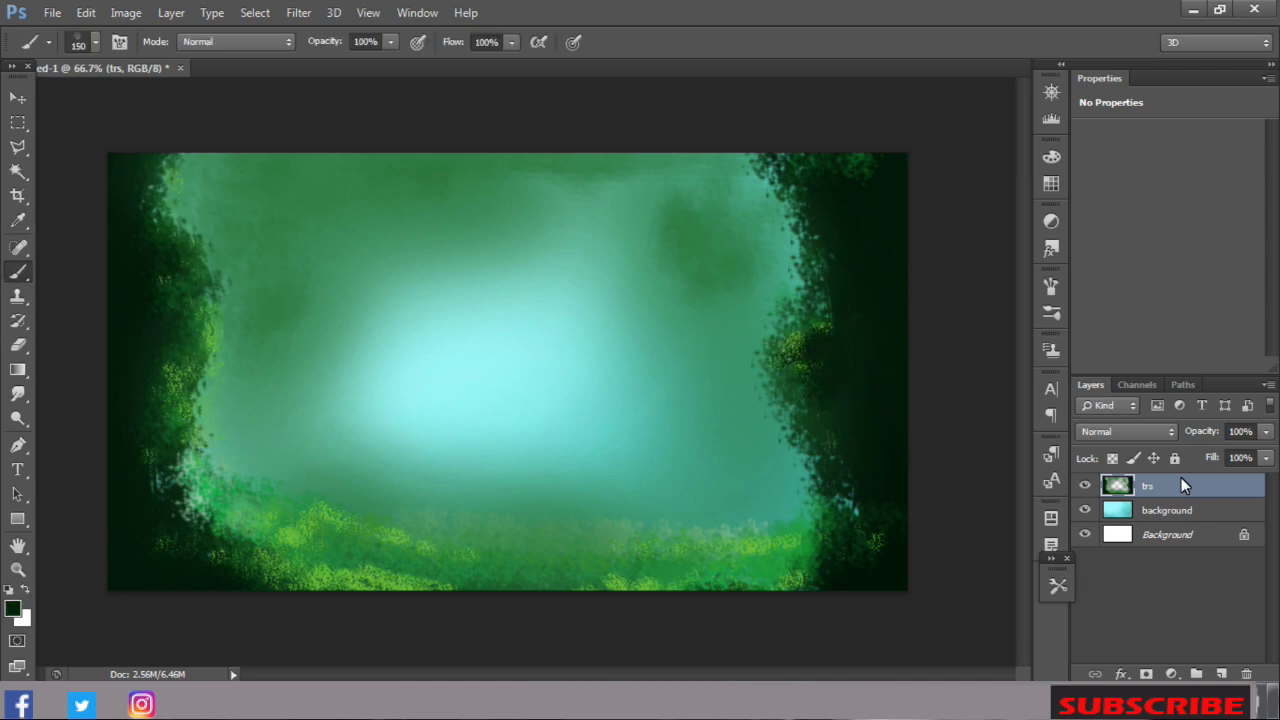
Step: Pick a lighter green as the paint colour for the foliage
alt+click(300, 530)
Step: Brush soft light-green haze across the upper canopy and right side
drag(390, 42, 372, 60)
drag(511, 42, 493, 60)
drag(690, 240, 740, 400)
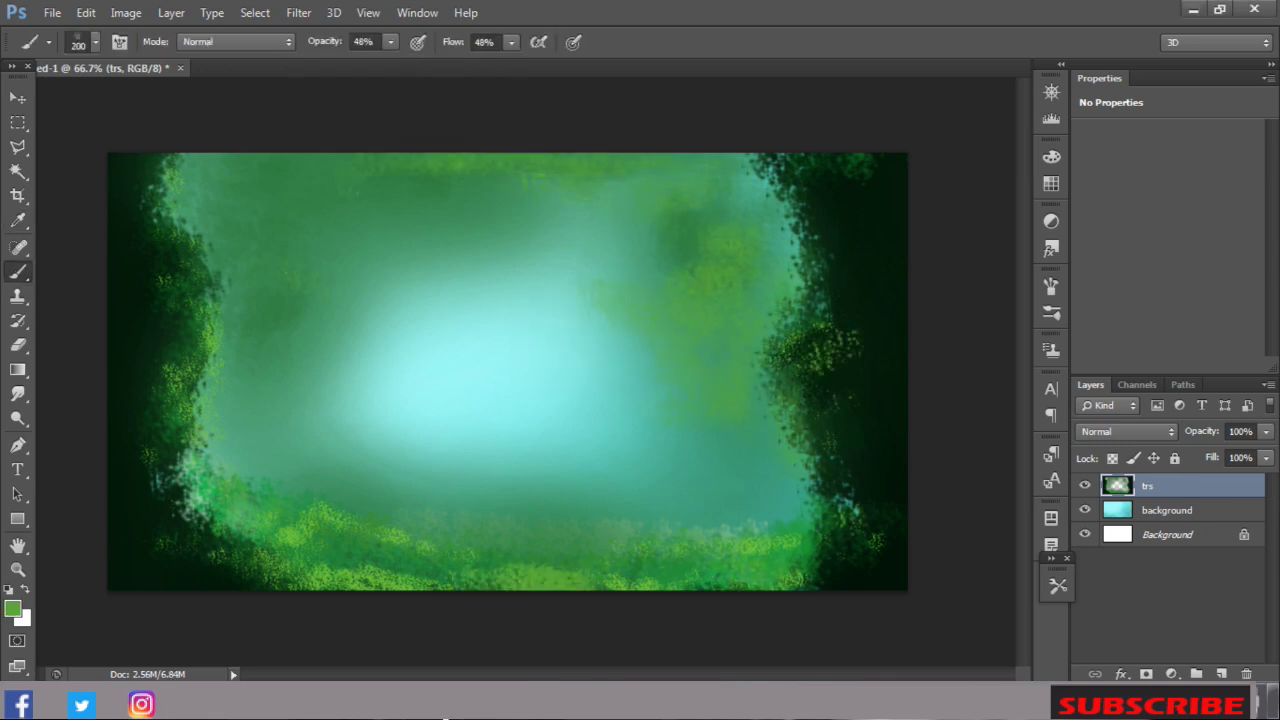
Step: Create a new layer named 'trees' for the tree trunks
key(ctrl+shift+alt+n)
text(trees)
key(ctrl+[)
click(13, 608)
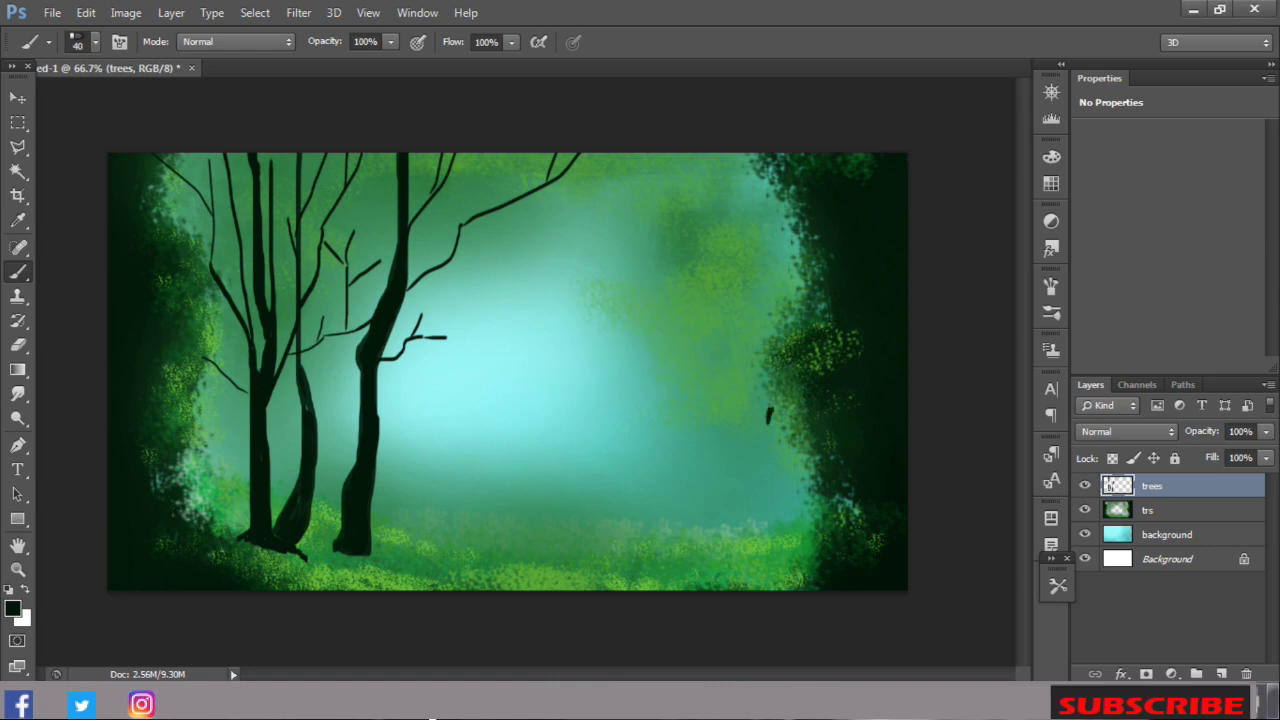
Step: Paint a dark forked trunk and thin dark stems on the right
drag(769, 414, 714, 556)
drag(700, 395, 690, 556)
key(ctrl+z)
drag(672, 178, 700, 554)
drag(655, 352, 705, 556)
Step: With a 10-pixel brush, add thin branches to the right-hand trees
click(95, 41)
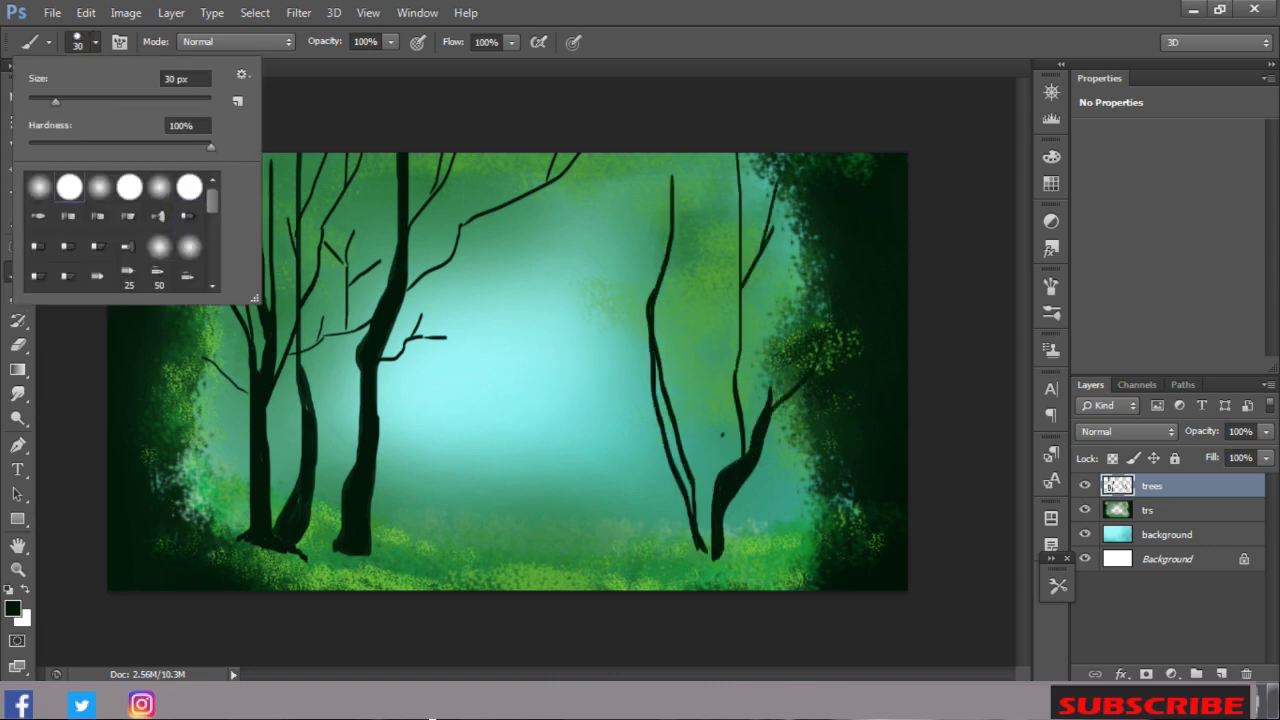
drag(55, 101, 40, 101)
drag(660, 365, 688, 495)
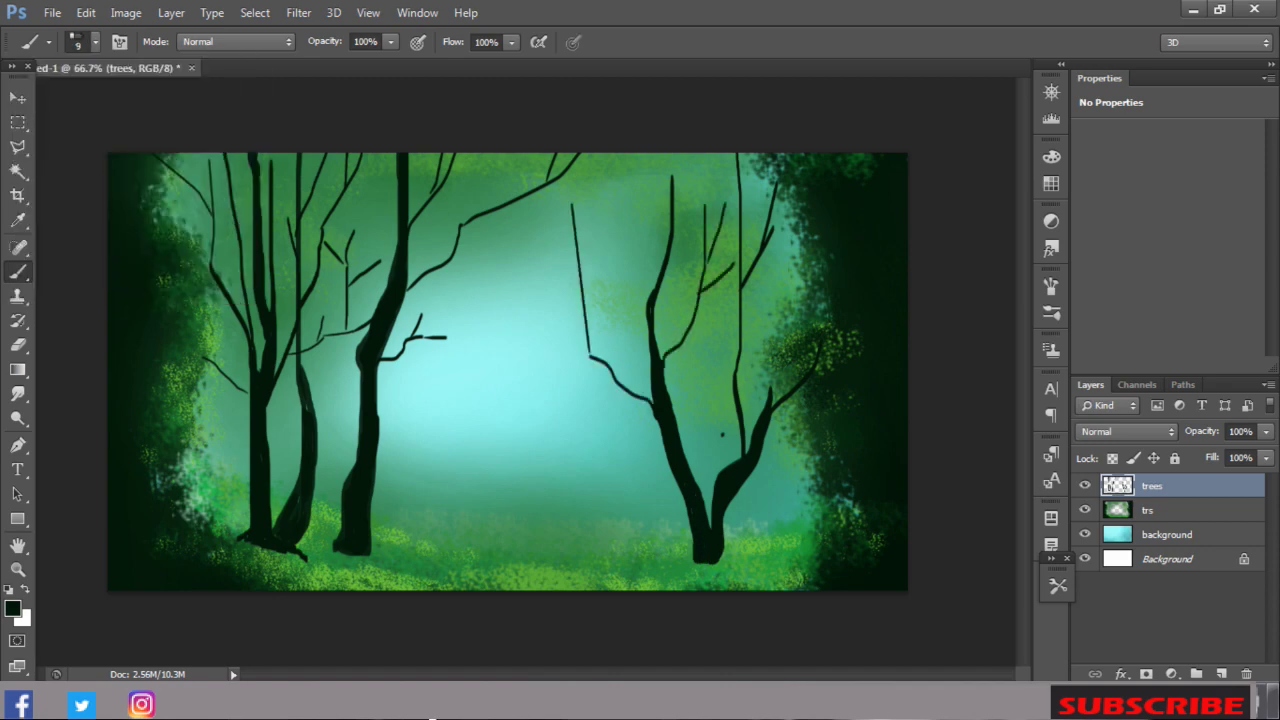
key(])
drag(791, 425, 781, 522)
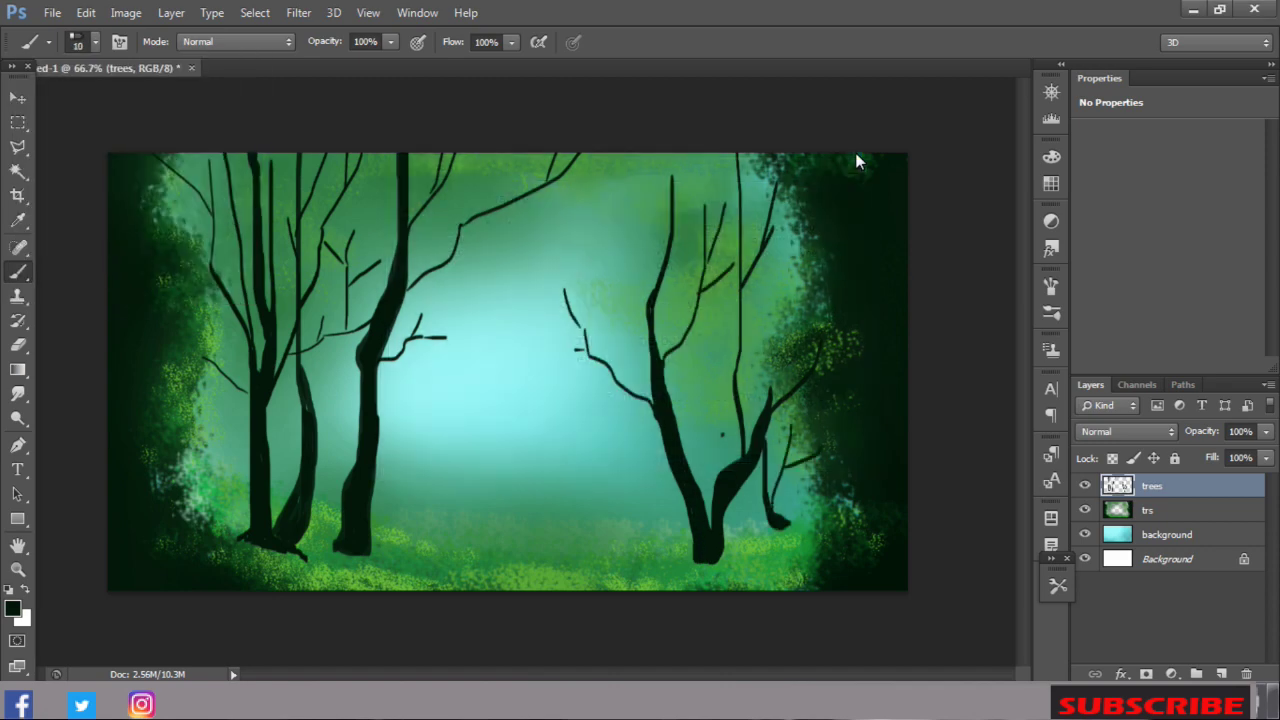
Step: Lower brush opacity and flow and paint a faint grey distant trunk mid-scene
key(shift+3)
key(shift+3)
key(2)
key(3)
key(])
key(])
key(])
drag(491, 260, 487, 495)
key(])
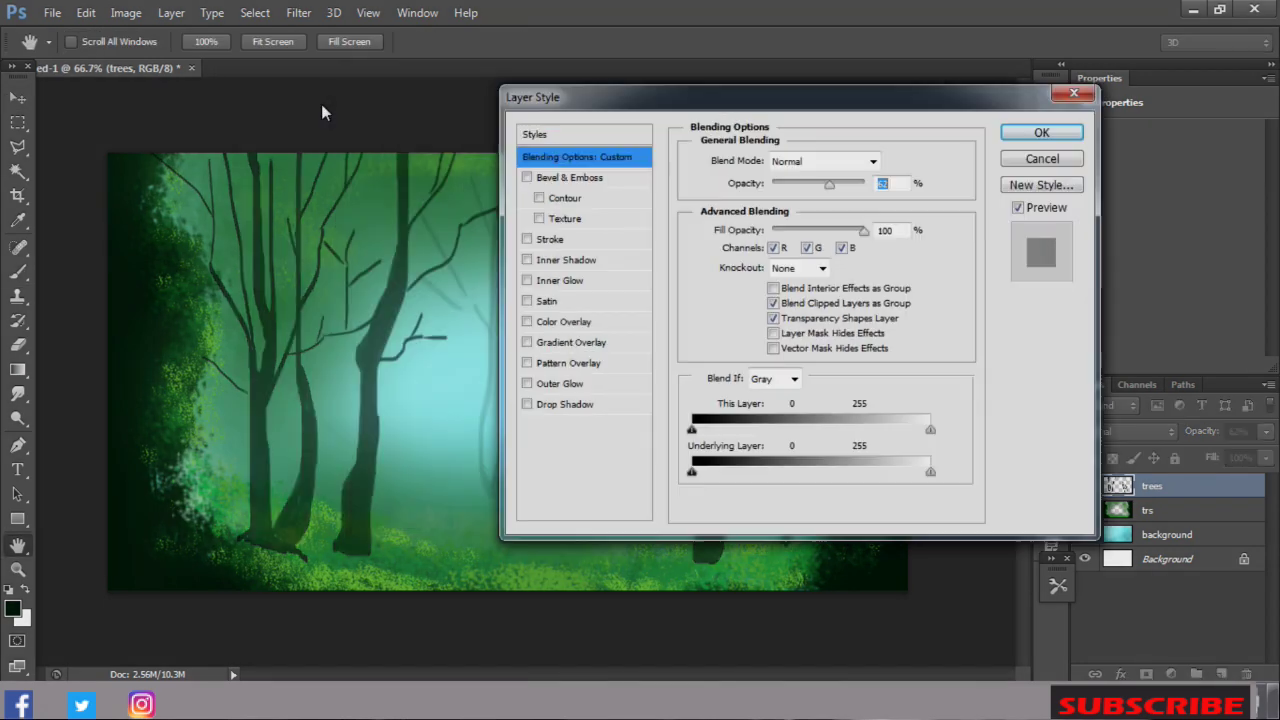
key(Escape)
Step: On the trs layer, sample lighter greens and enlarge the brush to 150 pixels
key(alt+bracketleft)
key(i)
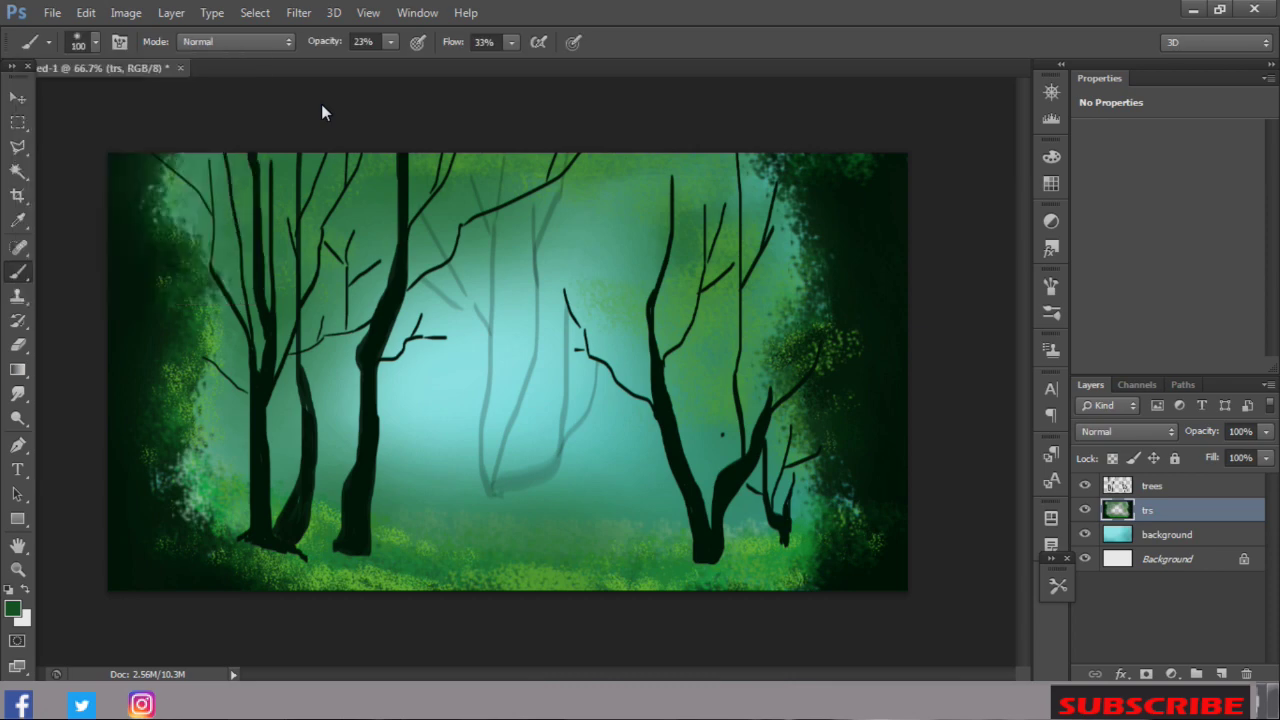
key(Return)
key(b)
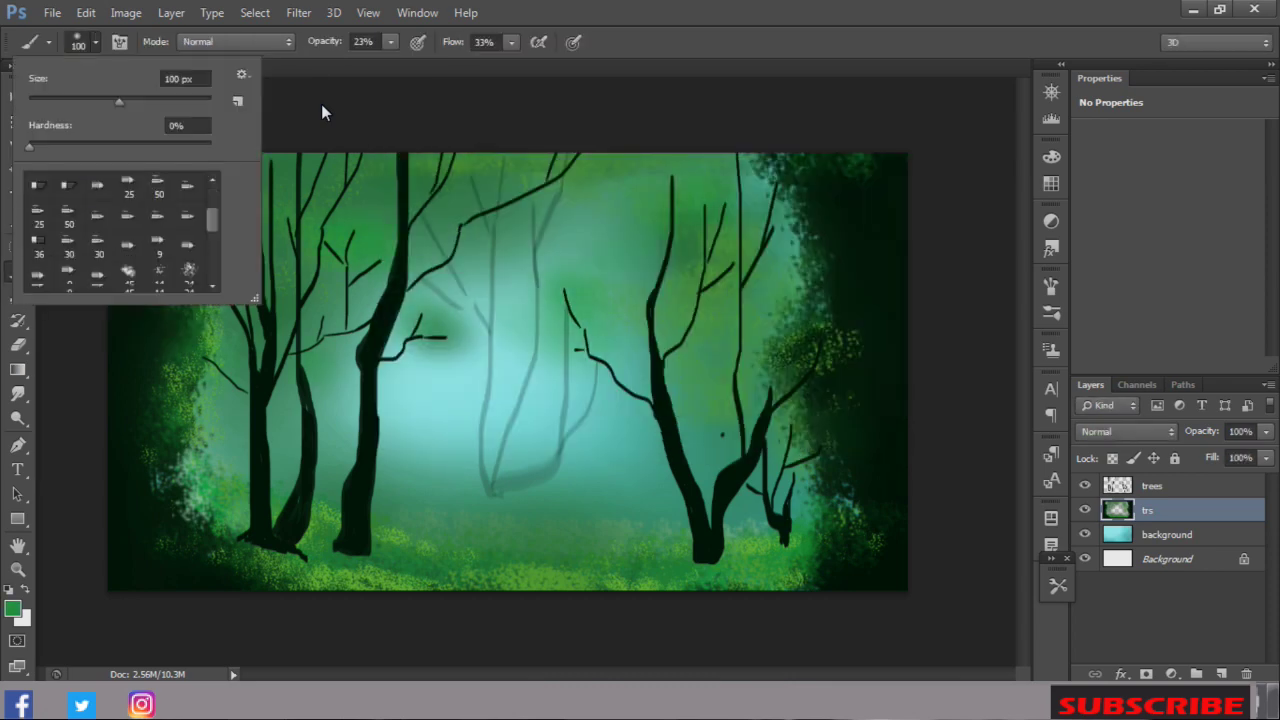
key(i)
key(Return)
key(b)
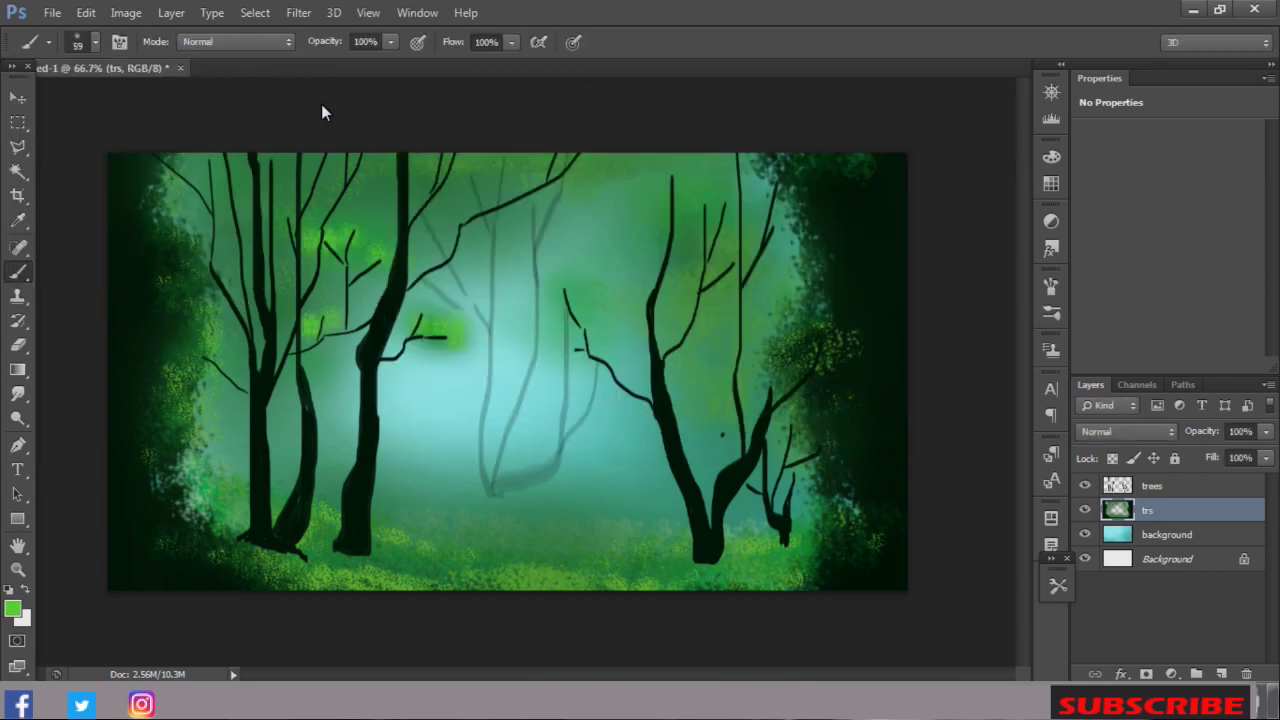
key(bracketright)
key(bracketright)
key(bracketright)
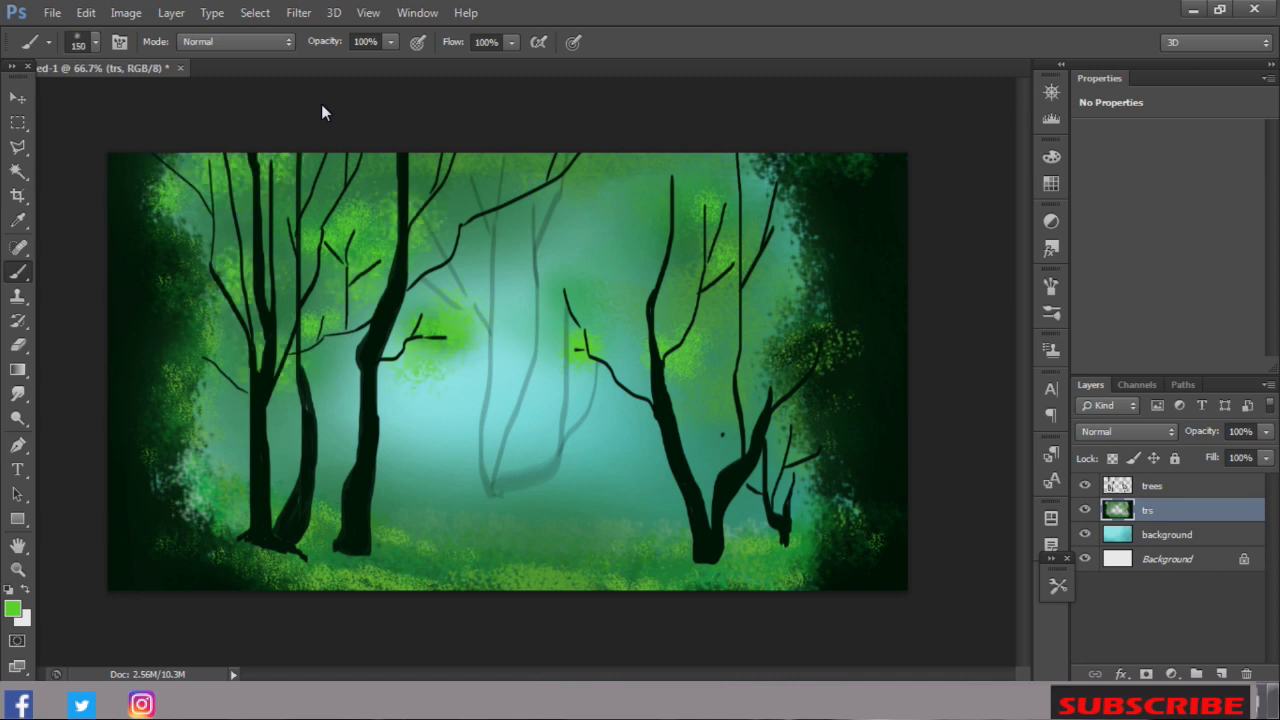
alt+click(319, 366)
Step: Scatter dotted foliage over the canopy, around the trees and along the bottom
drag(390, 400, 460, 340)
drag(380, 300, 440, 170)
drag(160, 160, 250, 220)
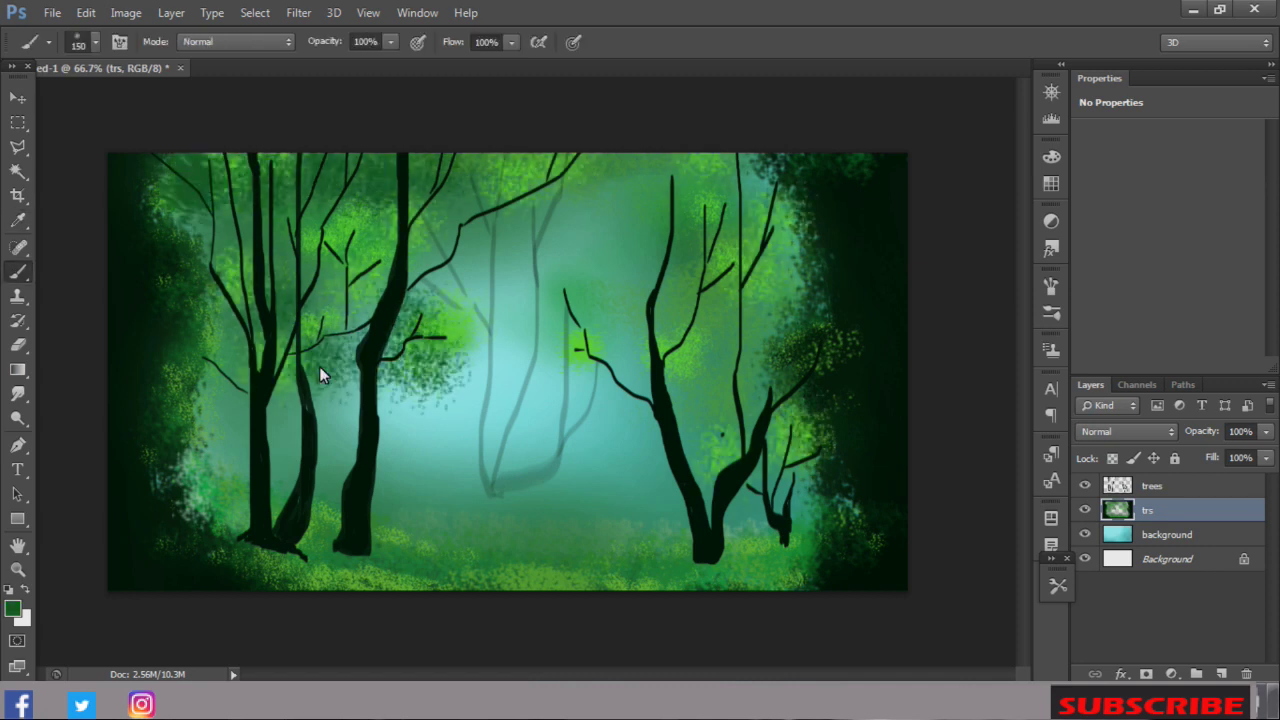
drag(230, 400, 290, 415)
drag(330, 300, 580, 170)
mouse_move(760, 260)
mouse_down()
mouse_move(700, 380)
mouse_move(400, 470)
mouse_up()
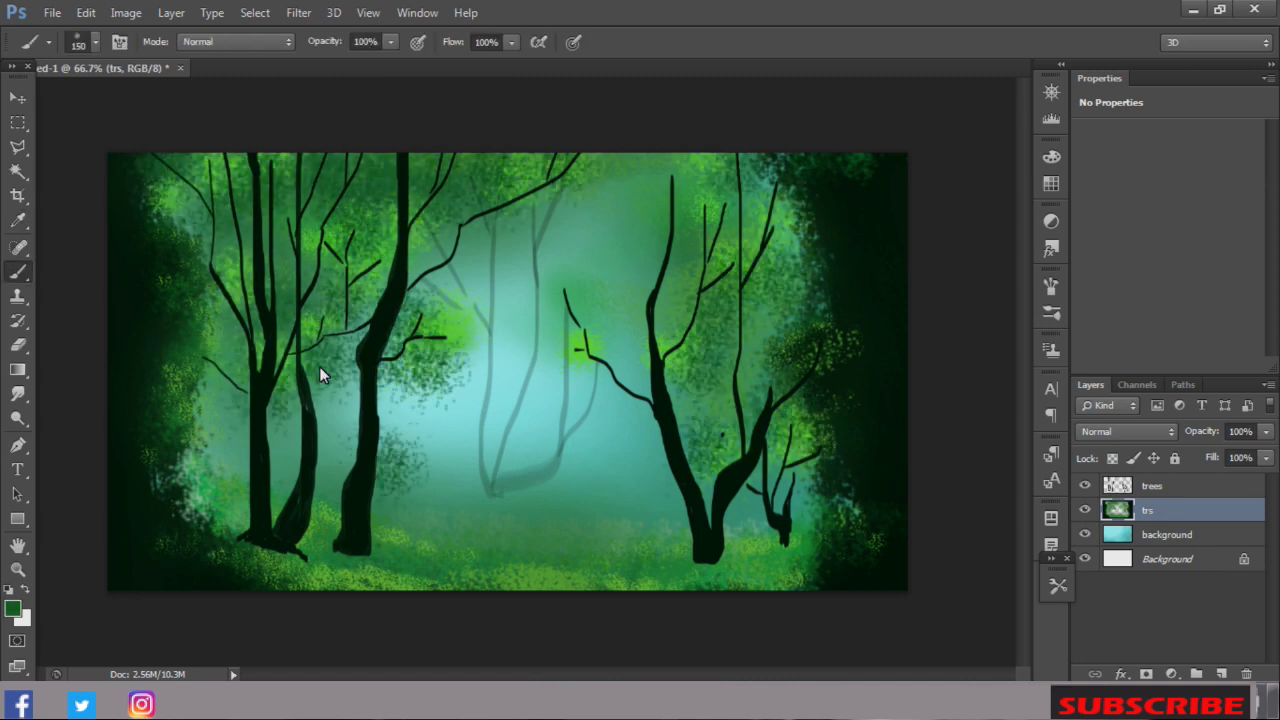
drag(320, 560, 500, 575)
drag(420, 340, 500, 280)
Step: Switch brush sizes (36, then 80–100 px) and paint brighter foliage patches
click(48, 42)
double_click(60, 190)
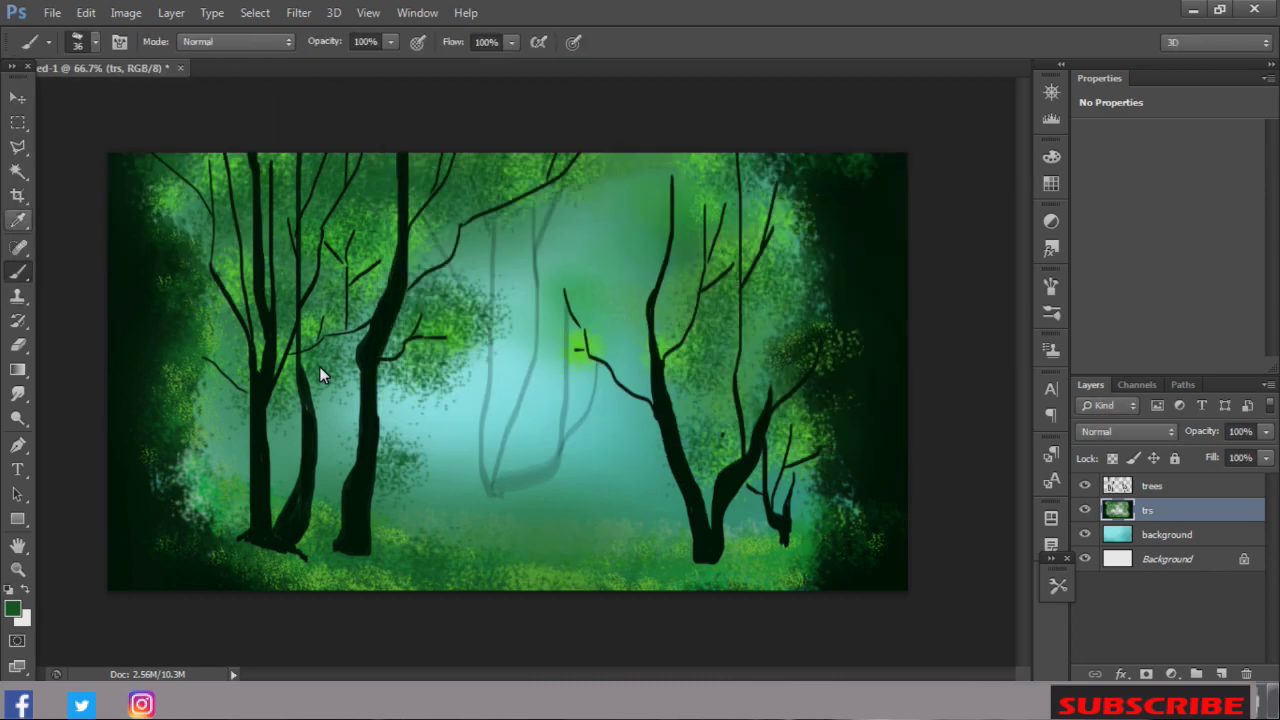
click(95, 42)
double_click(130, 200)
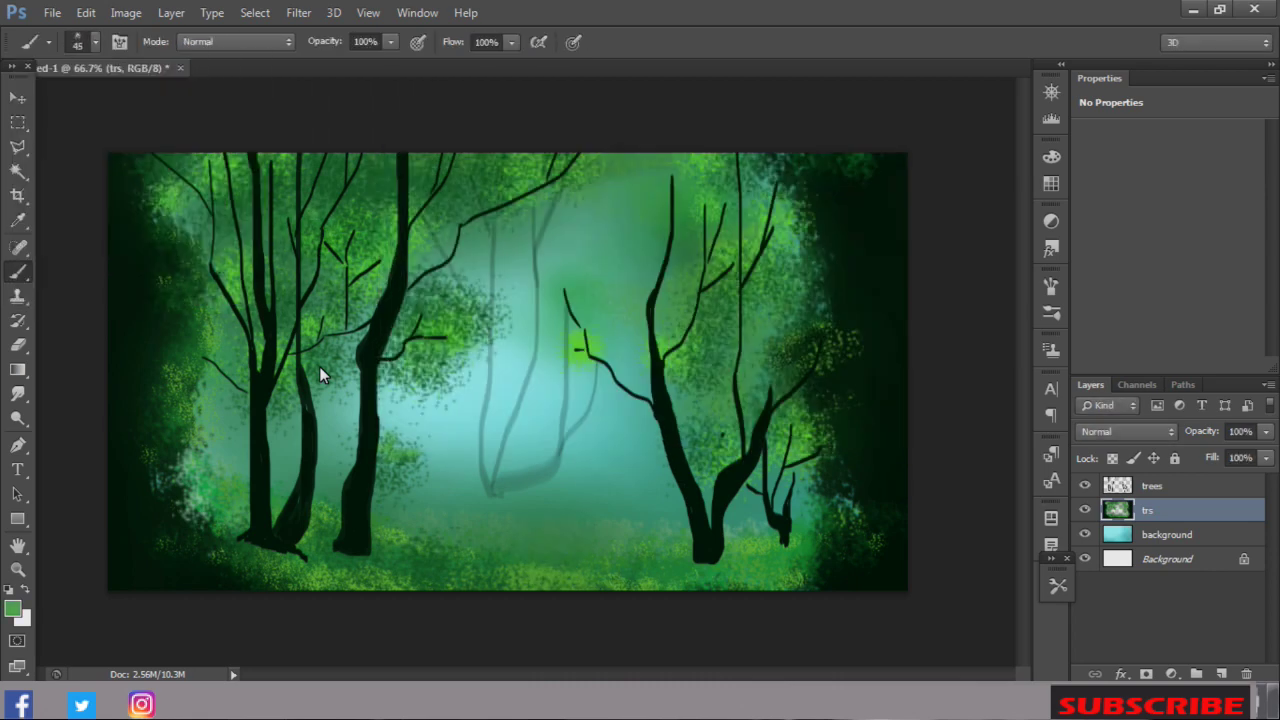
drag(720, 300, 770, 390)
key(bracketright)
key(bracketright)
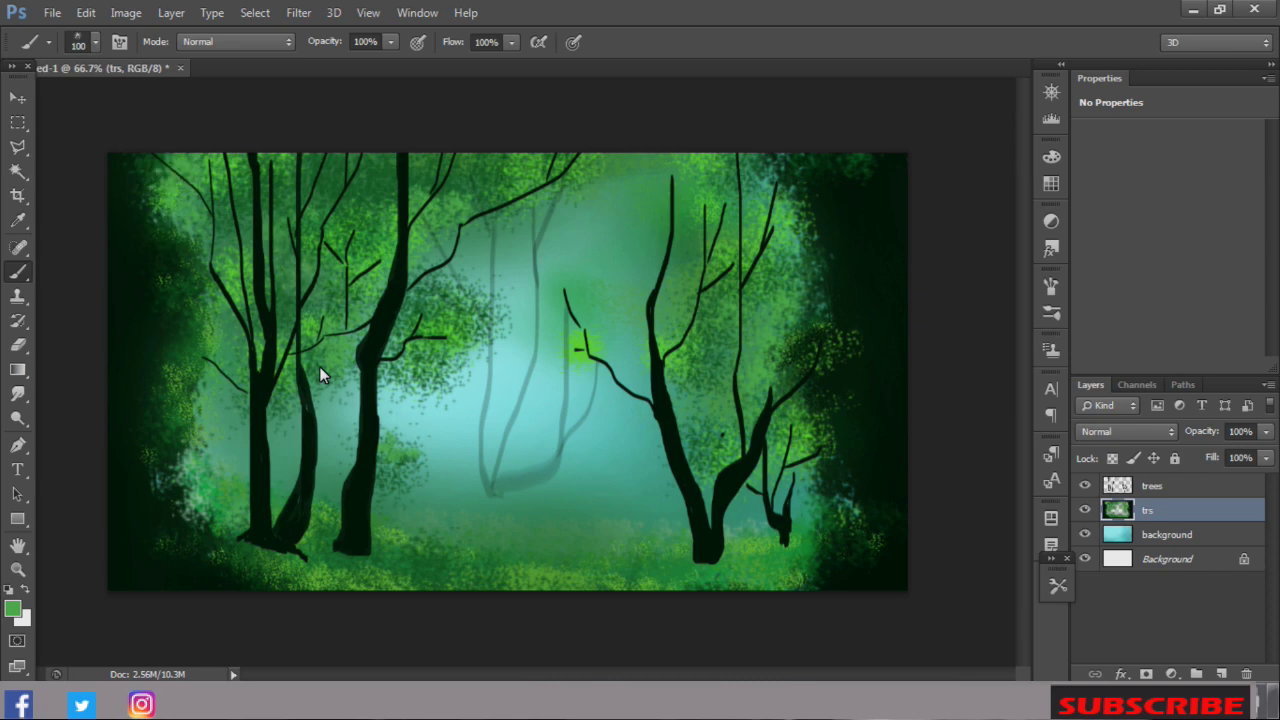
drag(145, 160, 250, 260)
drag(185, 440, 155, 520)
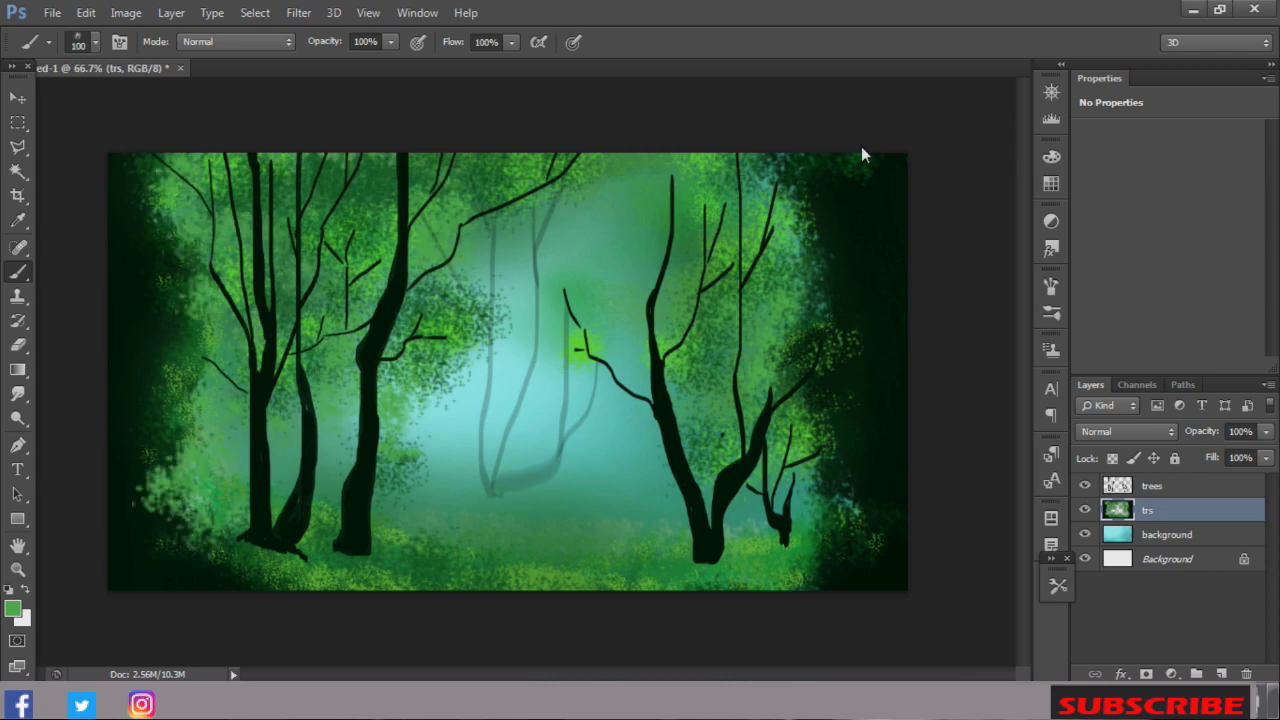
Step: Add bright foliage in the upper right, undoing a stray yellow-green spot
drag(790, 215, 815, 255)
alt+click(810, 230)
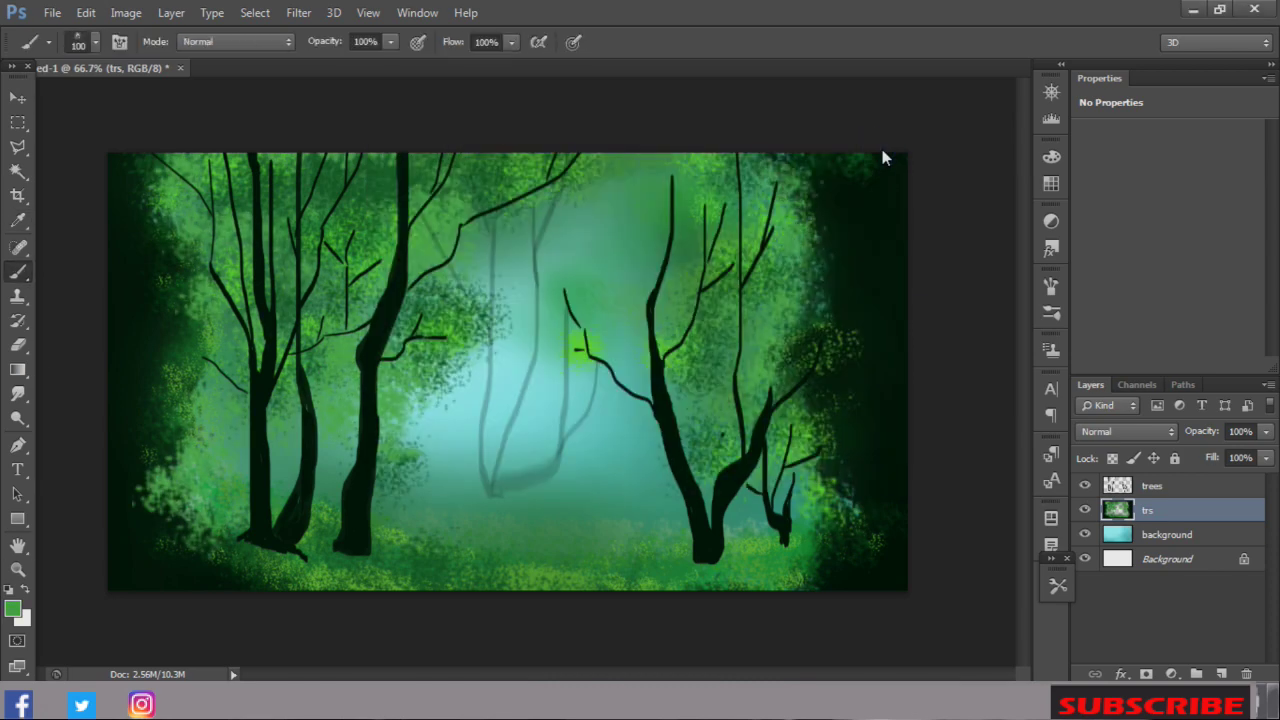
drag(800, 195, 840, 320)
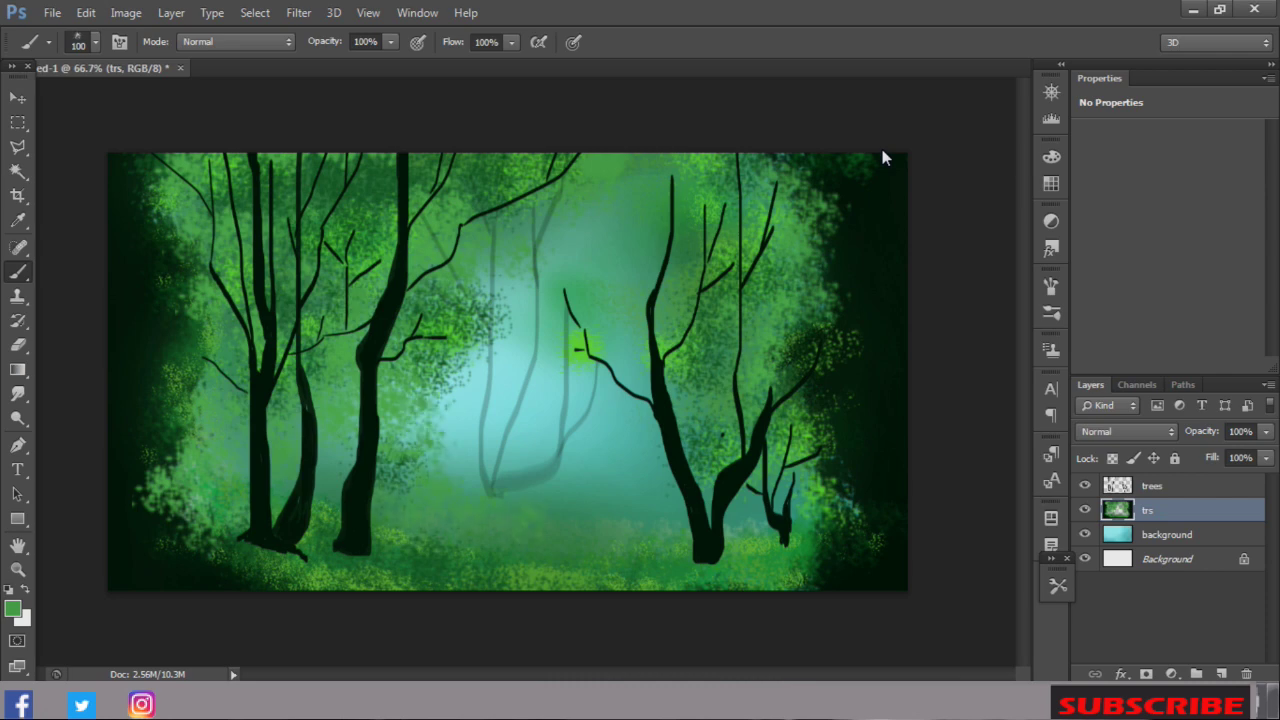
key(ctrl+z)
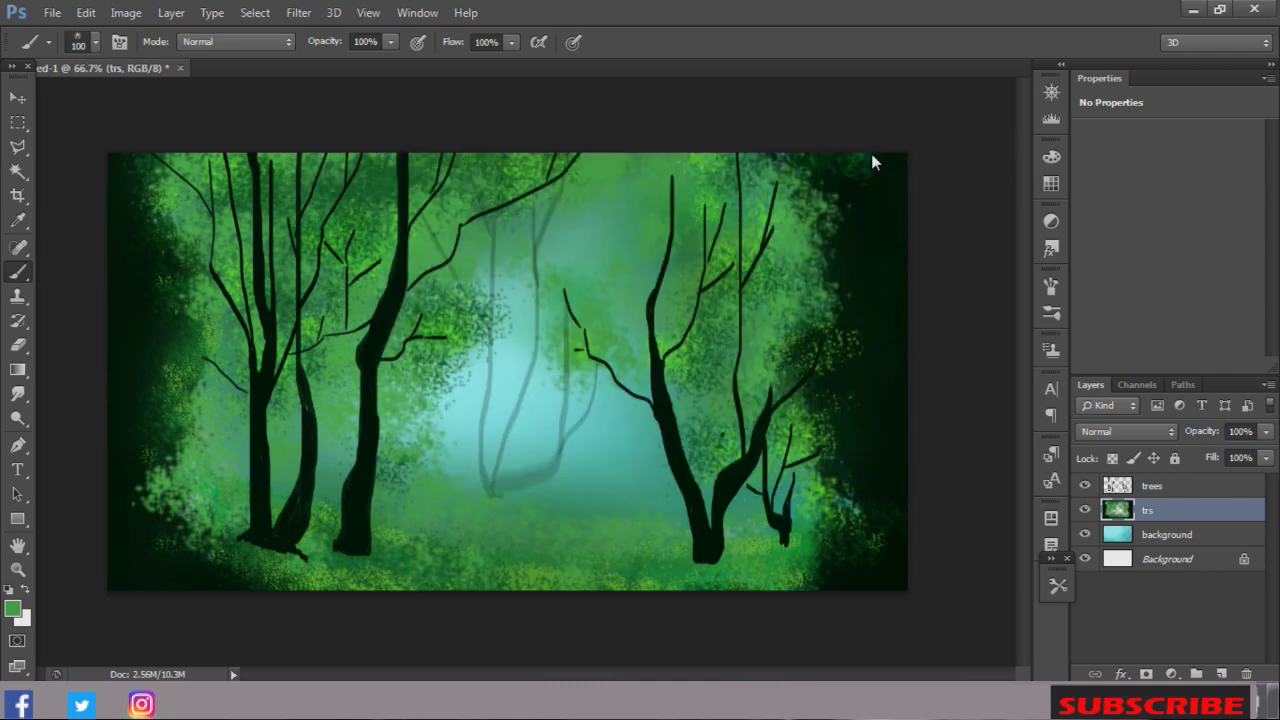
drag(660, 260, 750, 350)
drag(580, 170, 675, 160)
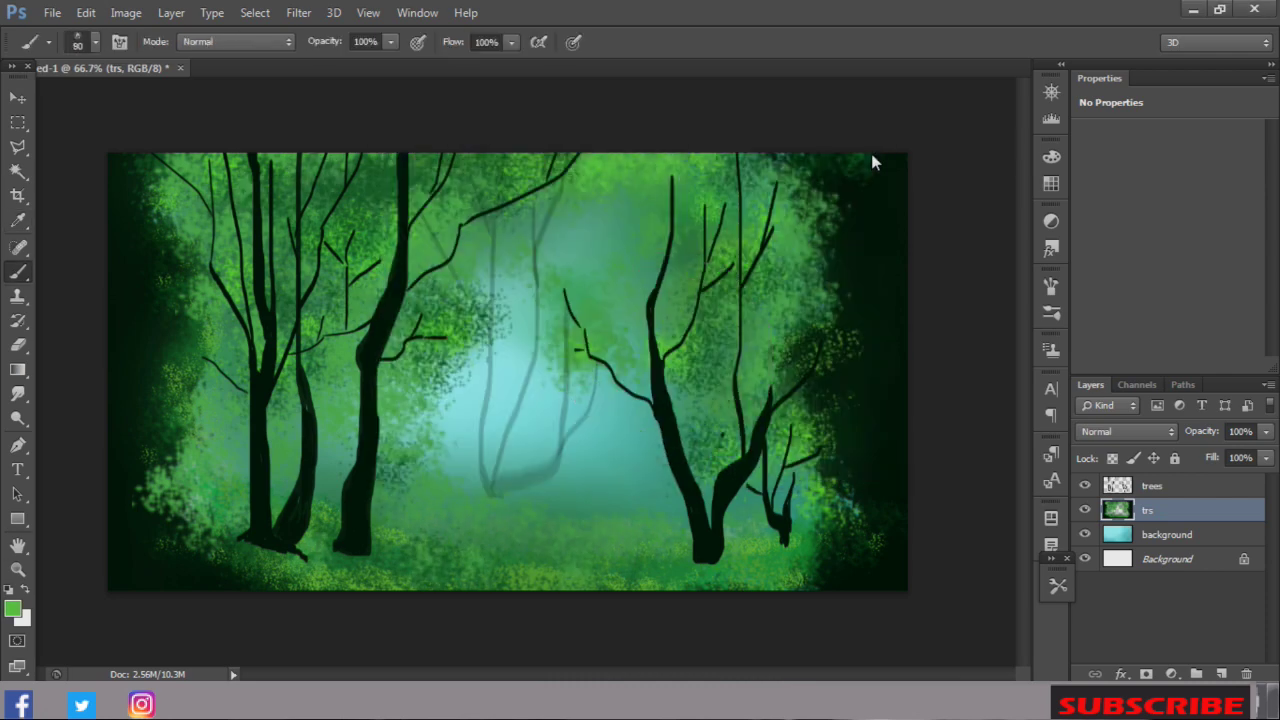
Step: Shrink the brush to 40 pixels and dab darker green into the upper-right foliage
key(bracketleft)
click(48, 41)
drag(100, 77, 60, 77)
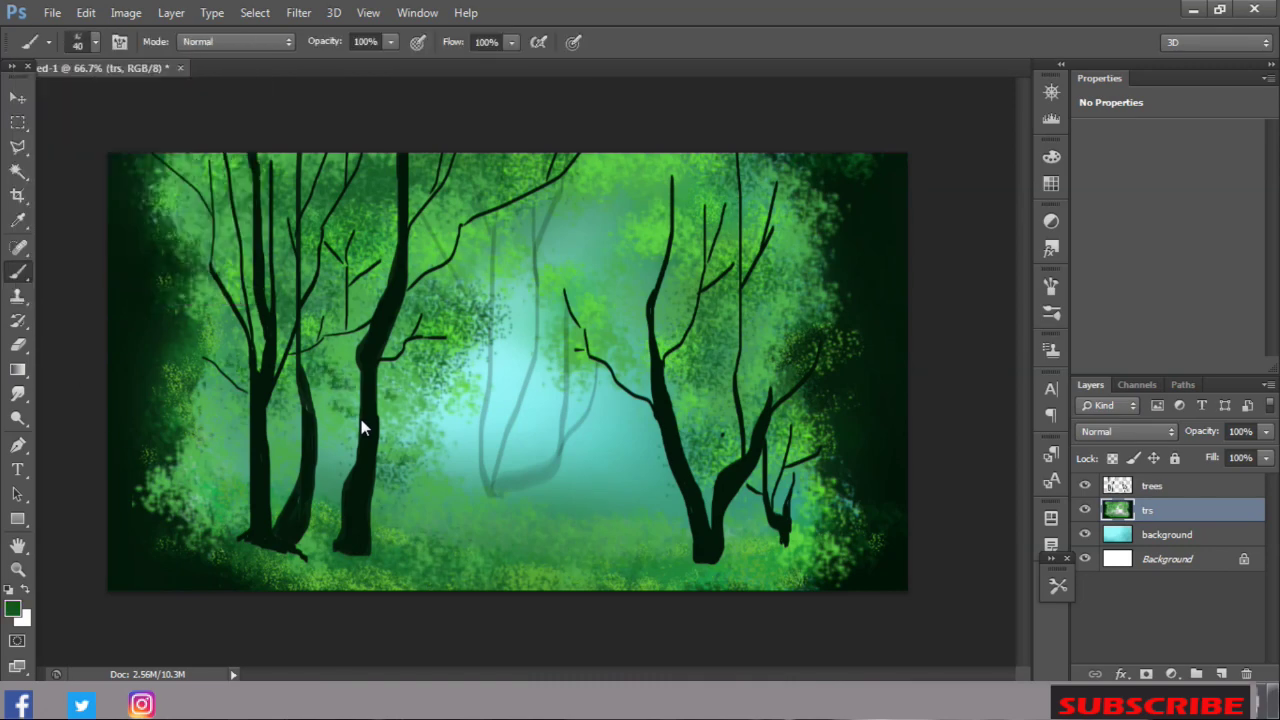
key(bracketright)
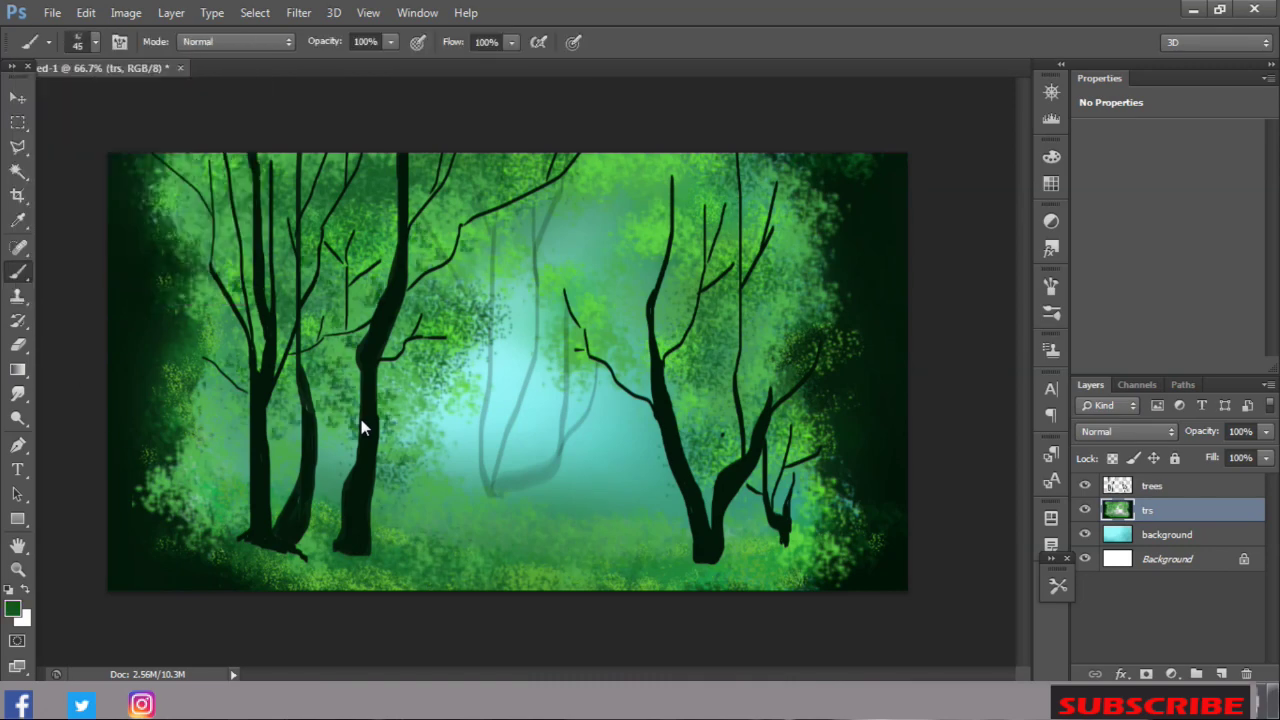
drag(726, 415, 756, 350)
mouse_move(684, 240)
mouse_down()
mouse_move(700, 218)
mouse_move(690, 252)
mouse_move(730, 210)
mouse_up()
key(bracketright)
Step: Choose a light yellow-green and dab highlights into the upper-right canopy
click(12, 608)
click(526, 166)
click(651, 378)
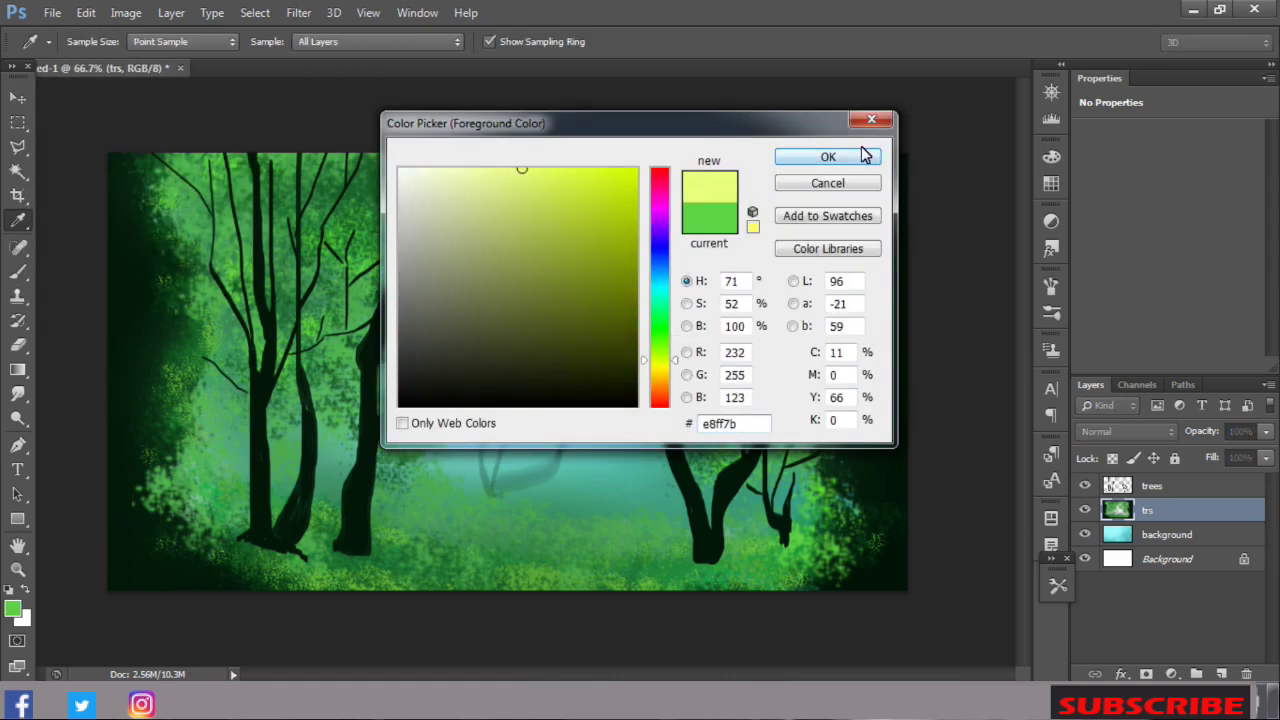
click(823, 157)
click(684, 195)
key(bracketright)
key(bracketright)
click(563, 260)
click(718, 185)
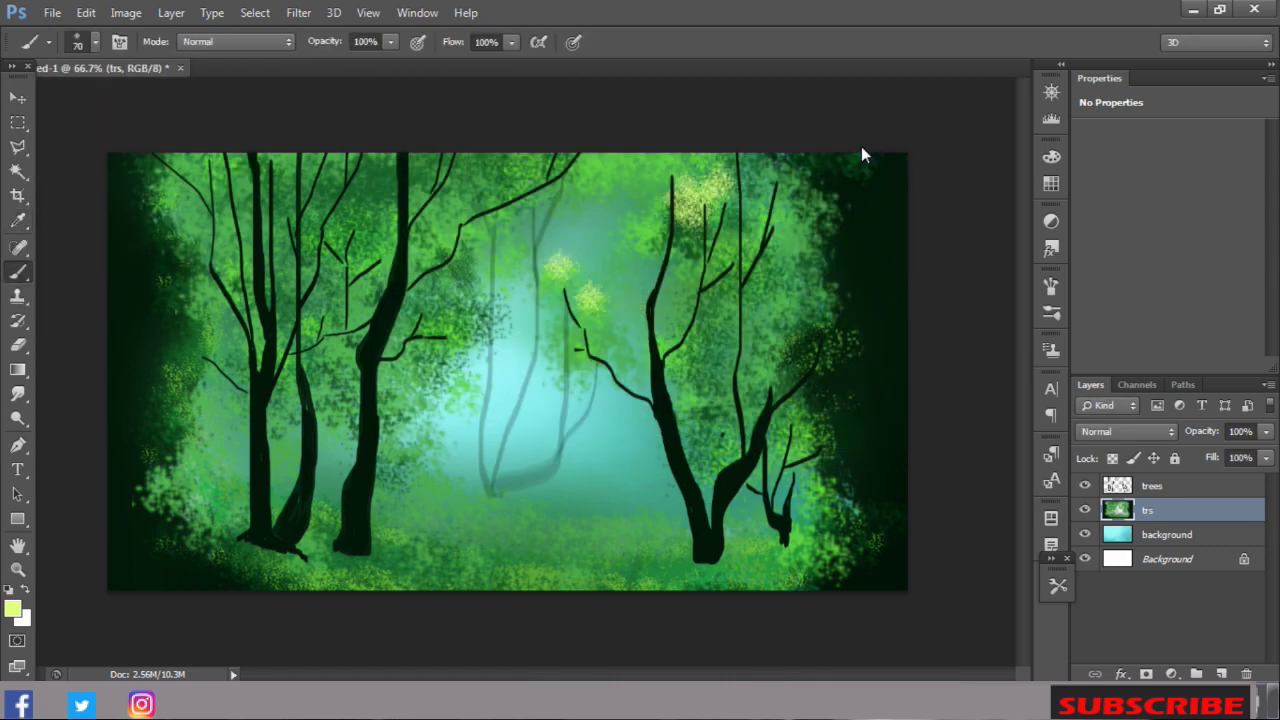
Step: Sample a light yellow-green and dab highlights on the foliage with a 100-pixel brush
alt+click(556, 266)
key(bracketright)
key(bracketright)
key(bracketright)
click(596, 339)
click(325, 379)
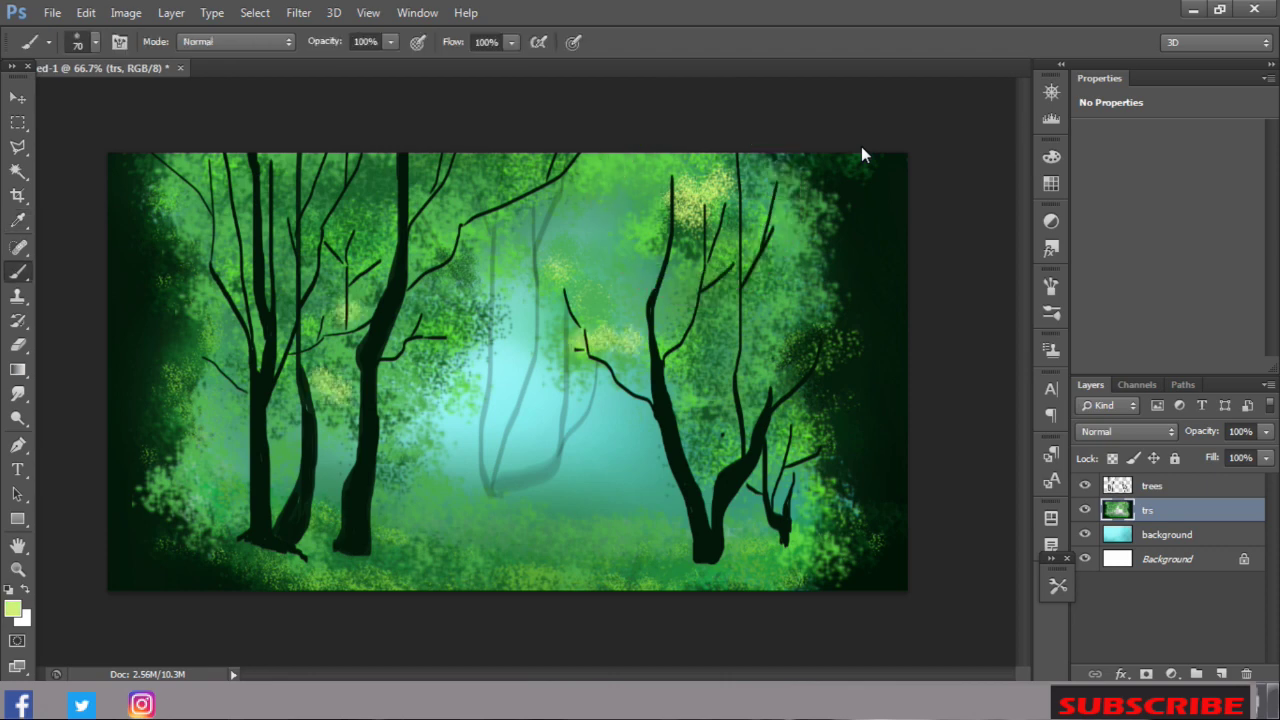
Step: At 48% opacity and 67% flow, paint yellow-green highlights across the upper-left foliage
key(4)
key(8)
key(shift+6)
key(shift+7)
drag(300, 175, 390, 180)
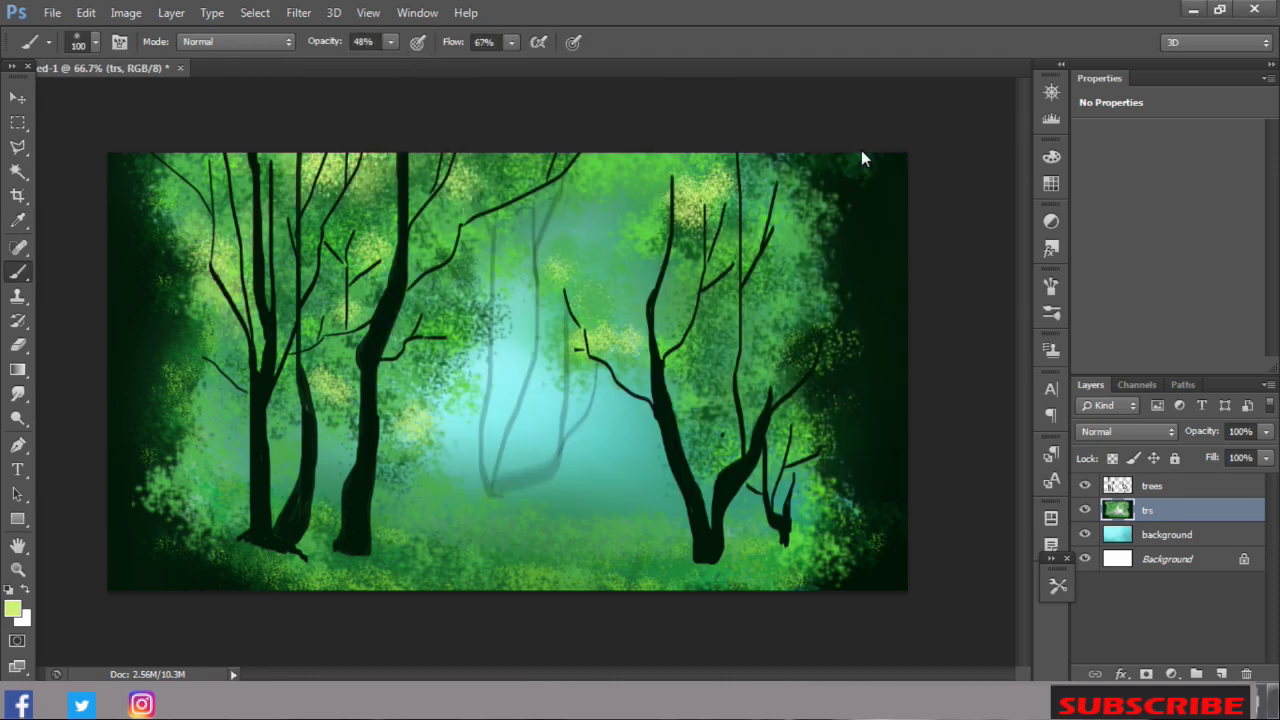
drag(200, 240, 250, 330)
drag(310, 350, 430, 400)
Step: Pick a darker green and darken the foliage along the left edge
click(13, 609)
click(659, 330)
click(866, 158)
alt+click(863, 158)
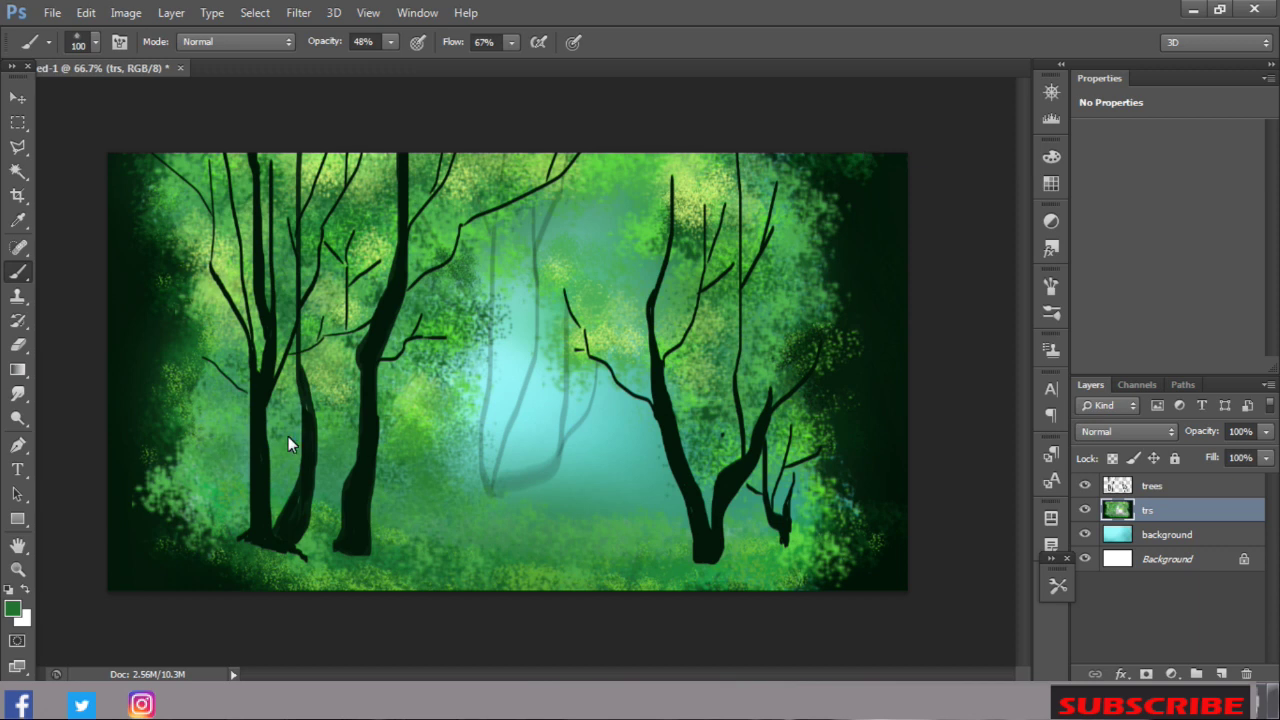
click(344, 356)
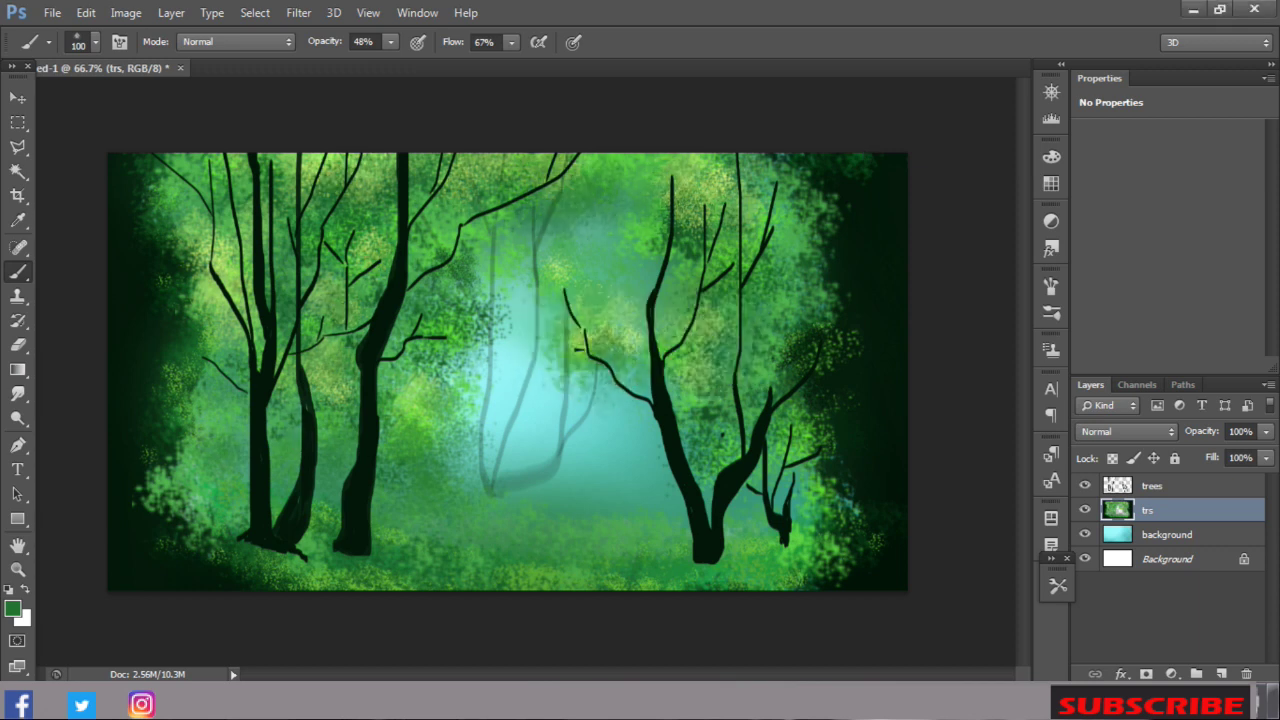
mouse_move(245, 385)
mouse_down()
mouse_move(135, 510)
mouse_move(190, 580)
mouse_up()
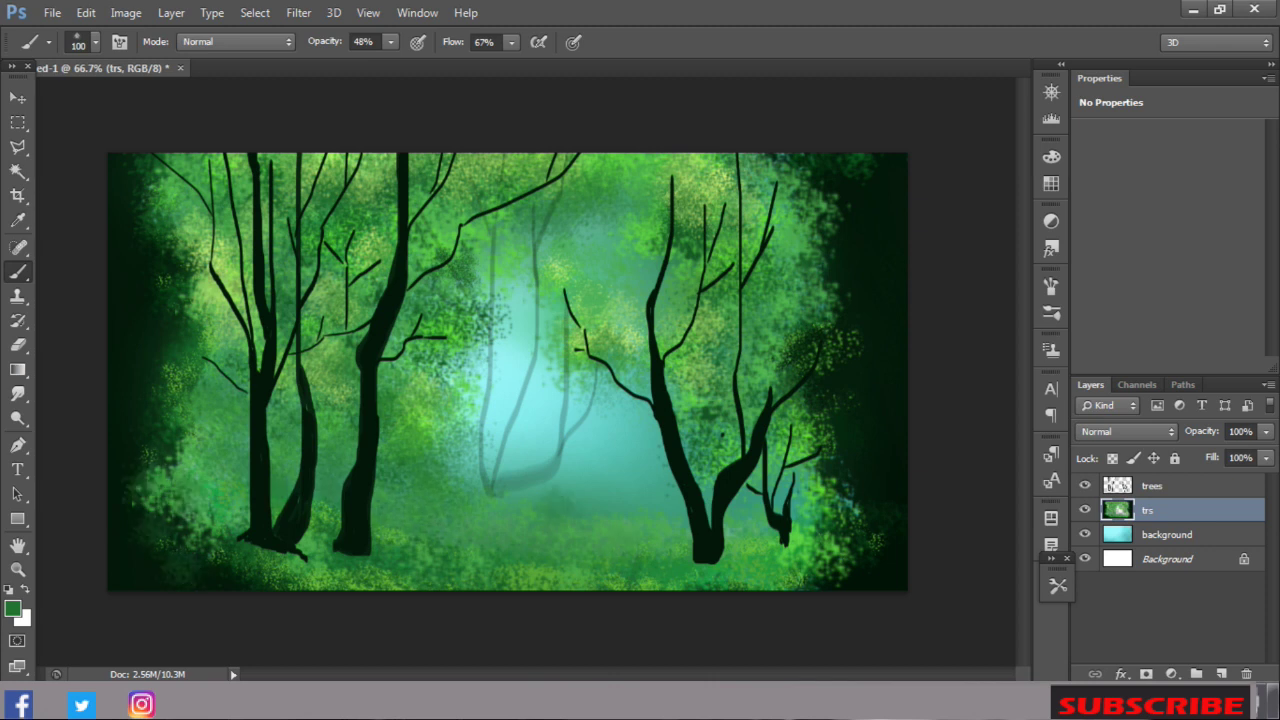
drag(338, 398, 218, 290)
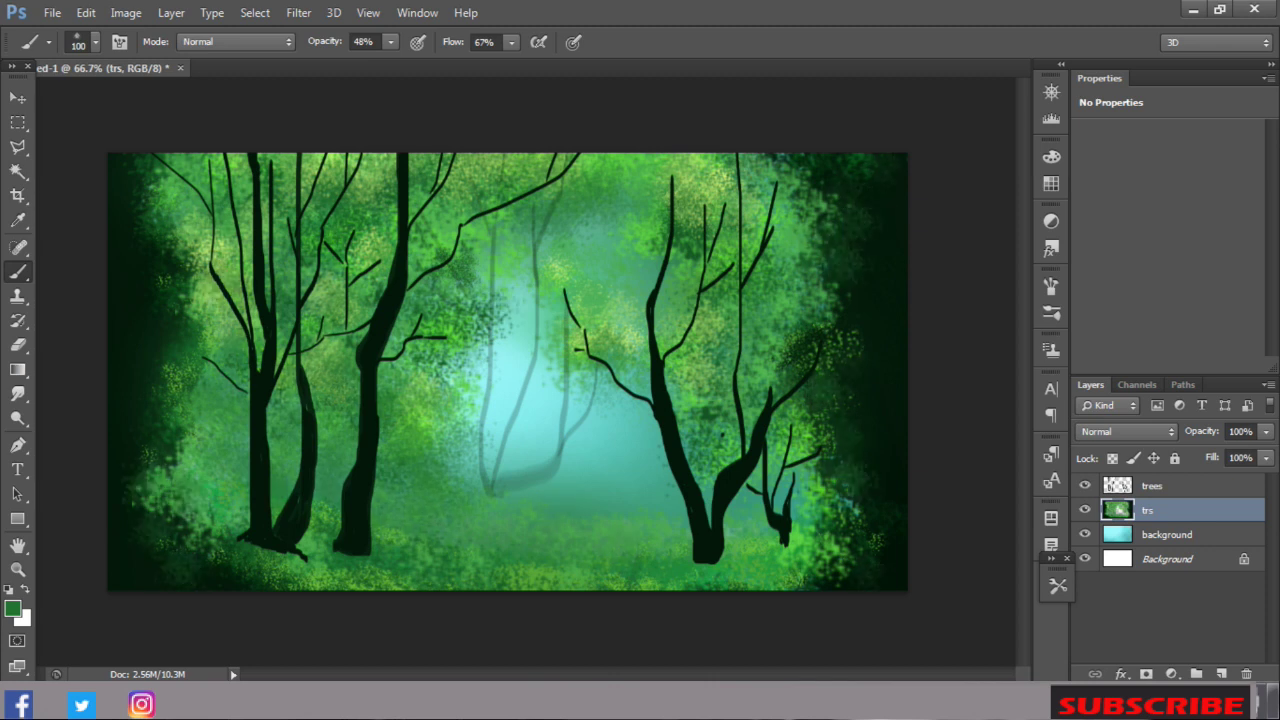
Step: Paint darker green foliage along the bottom of the canvas
alt+click(870, 560)
mouse_move(790, 565)
mouse_down()
mouse_move(370, 560)
mouse_move(210, 515)
mouse_move(340, 560)
mouse_up()
key(alt+bracketright)
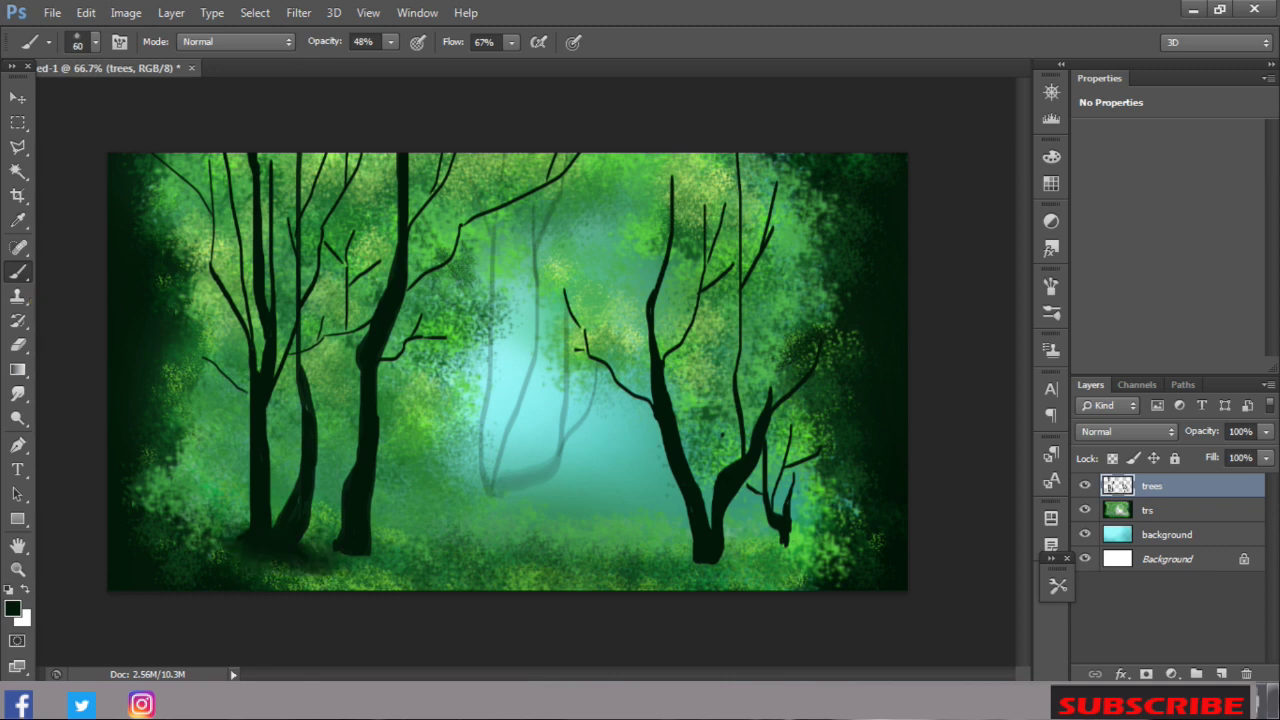
Step: Paint dark shadows at the bases of the right-hand trees
key(bracketleft)
drag(660, 560, 795, 545)
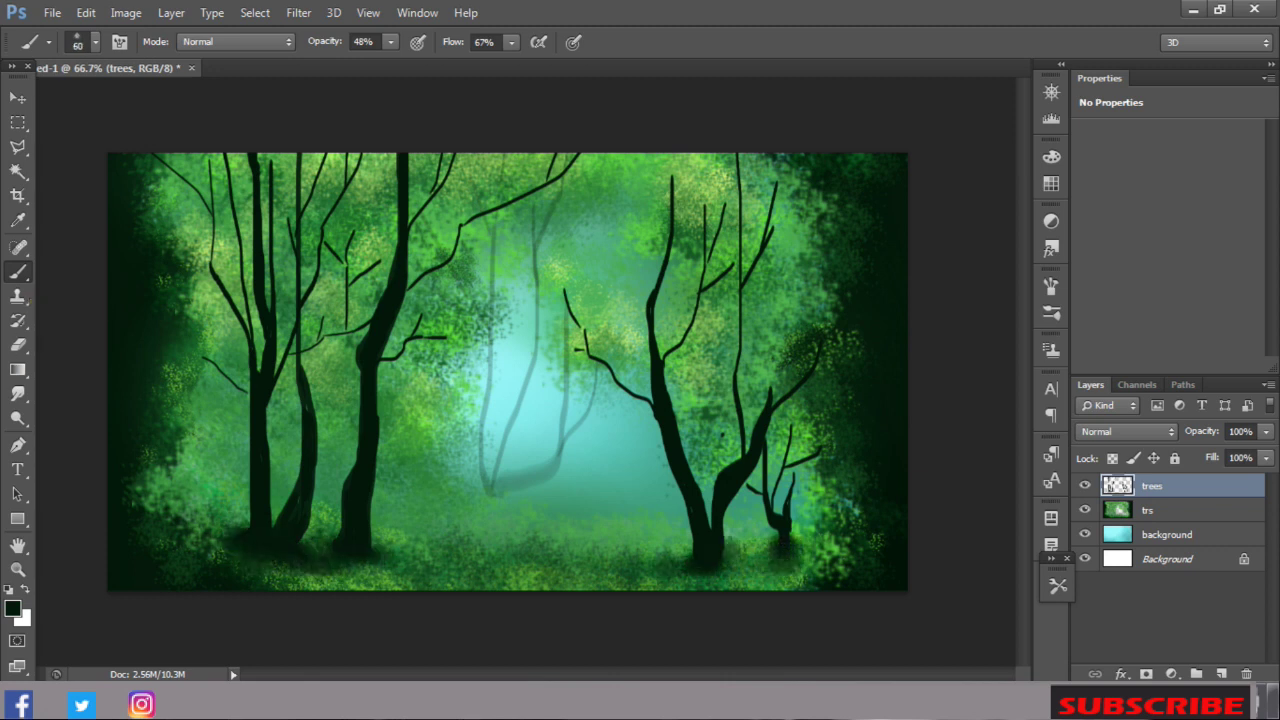
key(bracketright)
key(bracketright)
key(bracketright)
Step: At 14% opacity and 13% flow, softly darken the mist, top edge and upper-right foliage
key(1)
key(4)
key(shift+1)
key(shift+3)
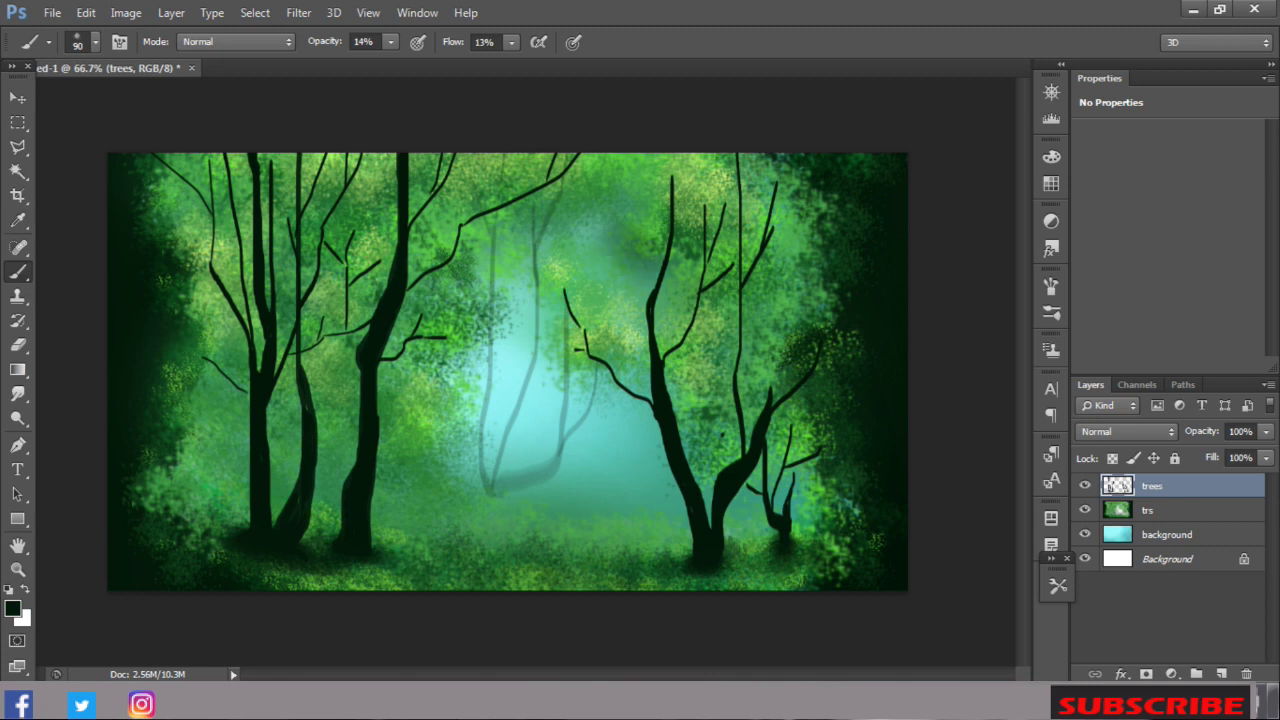
drag(540, 300, 460, 210)
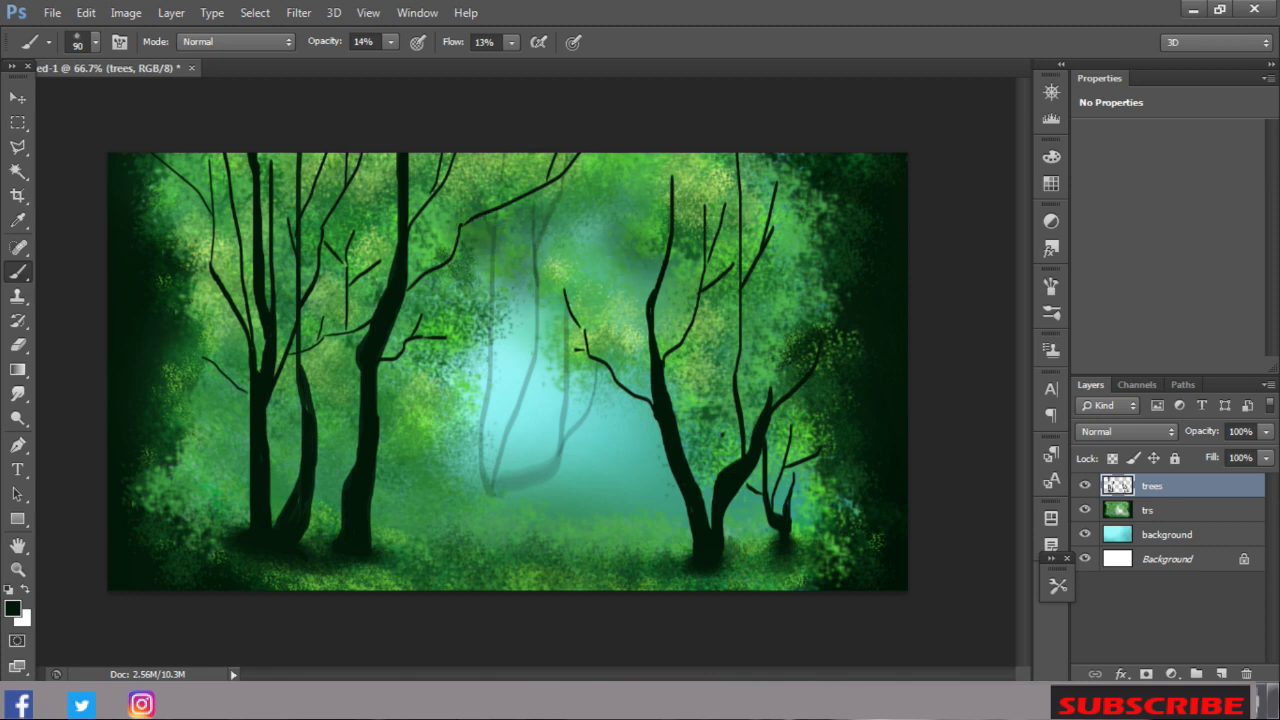
drag(445, 370, 466, 450)
drag(560, 160, 790, 162)
mouse_move(150, 160)
mouse_down()
mouse_move(520, 158)
mouse_move(430, 235)
mouse_up()
drag(720, 165, 810, 280)
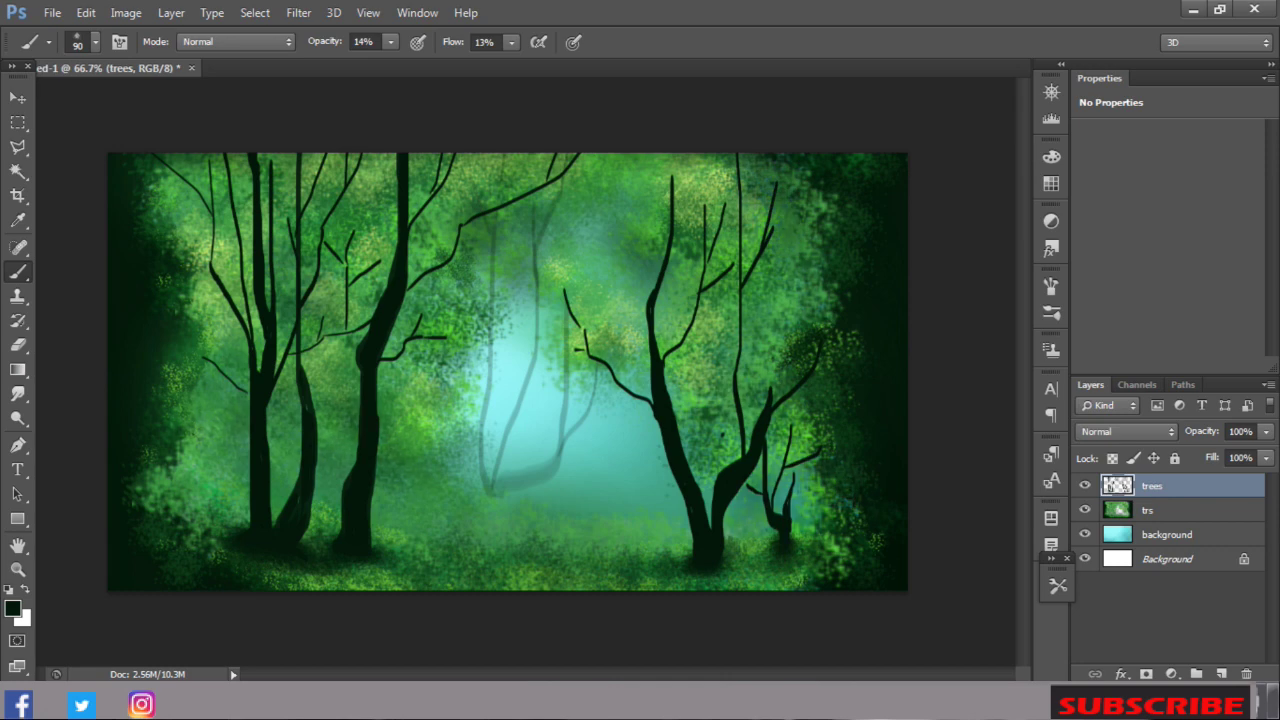
alt+click(625, 340)
click(95, 41)
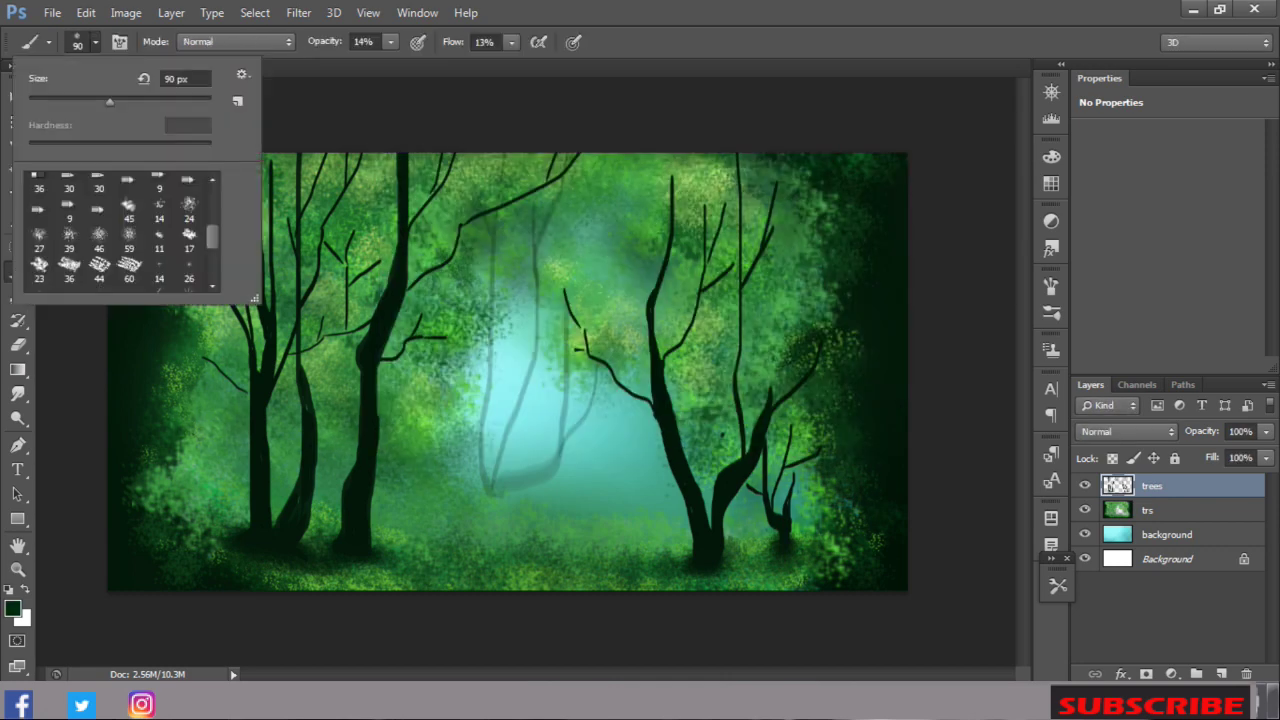
Step: Dab dark shade near the left trees and set brush opacity to 49%
drag(390, 350, 425, 315)
click(320, 312)
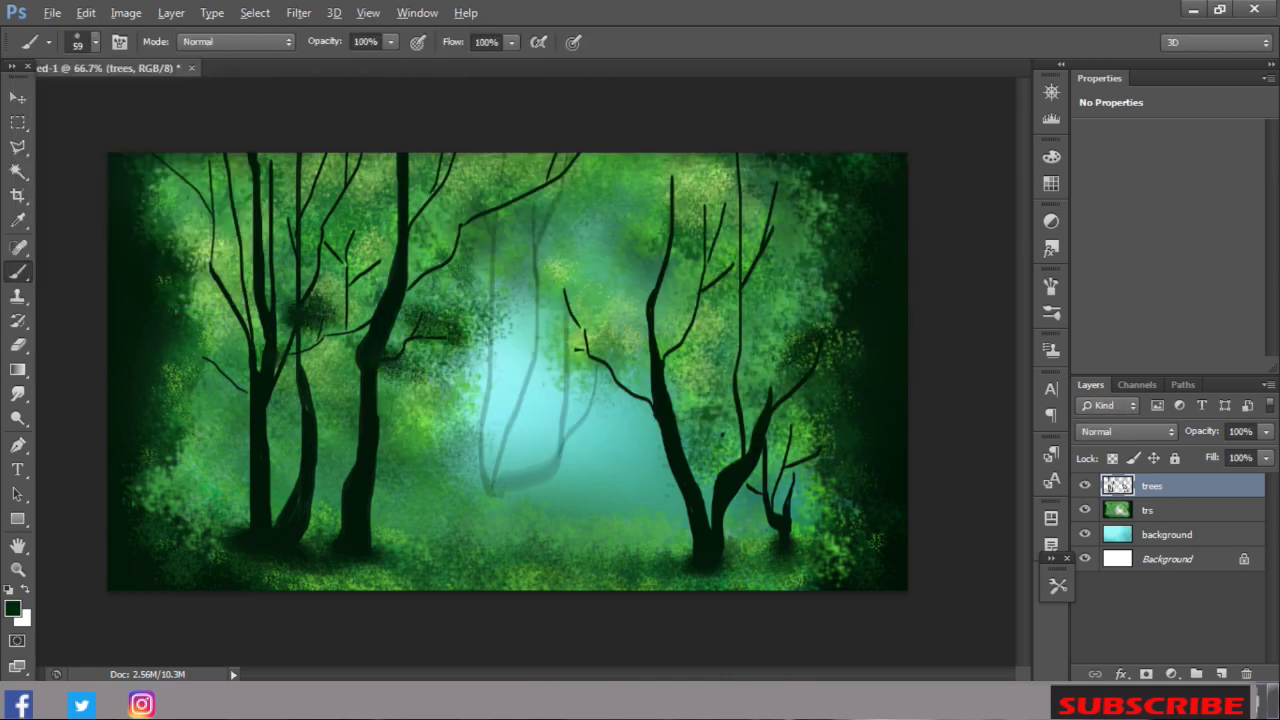
drag(370, 245, 310, 200)
key(4)
key(9)
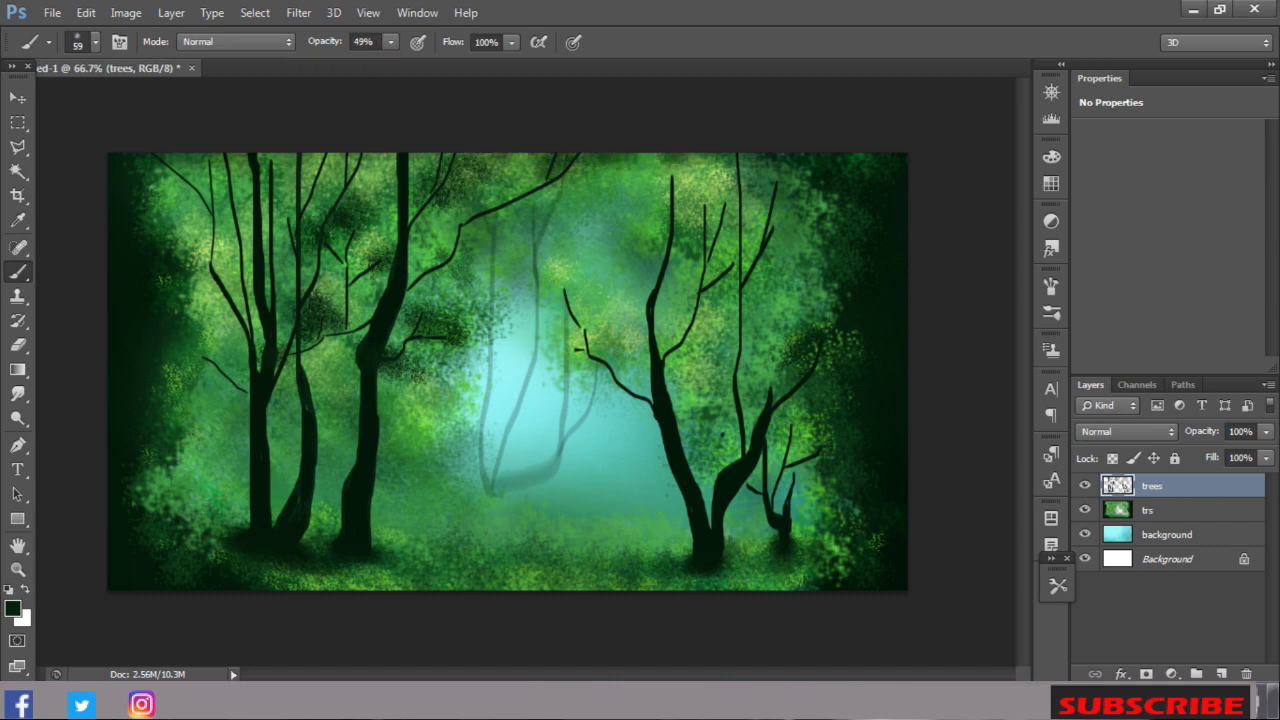
Step: Shade the foliage around the left trees, central clearing and right trees
drag(195, 330, 245, 380)
mouse_move(340, 295)
mouse_down()
mouse_move(320, 350)
mouse_move(400, 380)
mouse_up()
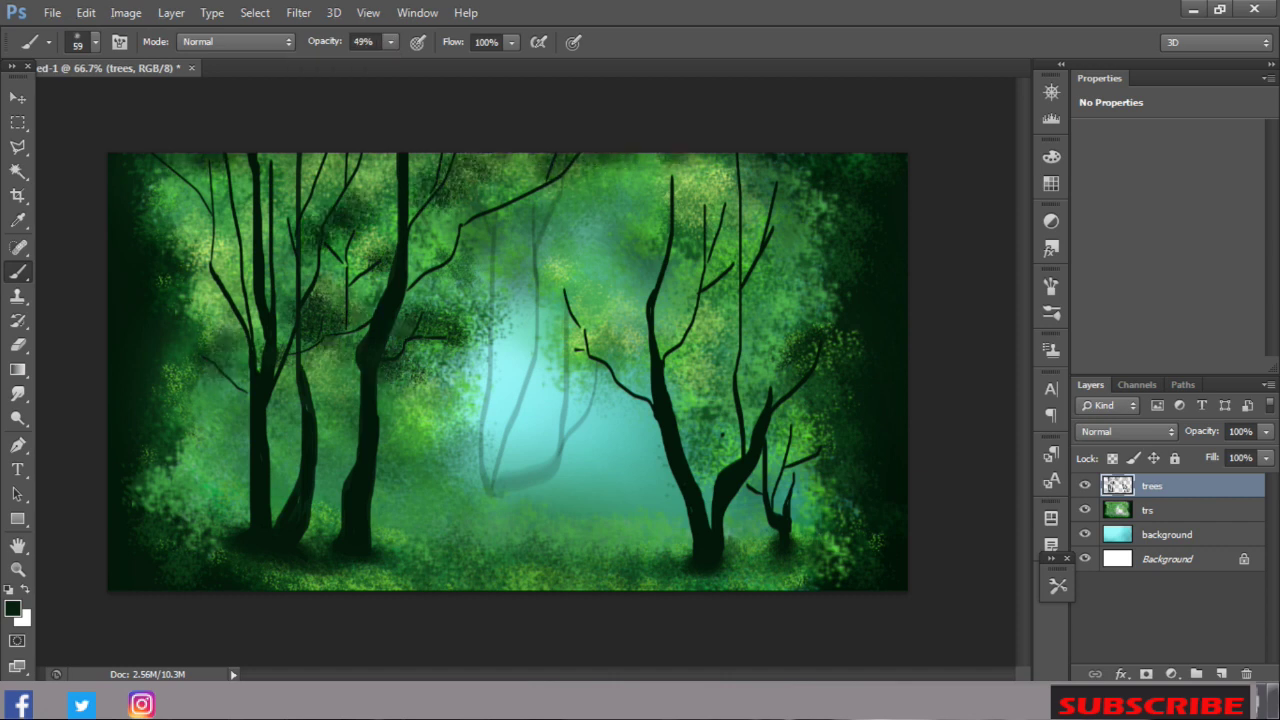
drag(430, 285, 500, 370)
drag(470, 170, 520, 220)
drag(365, 180, 340, 350)
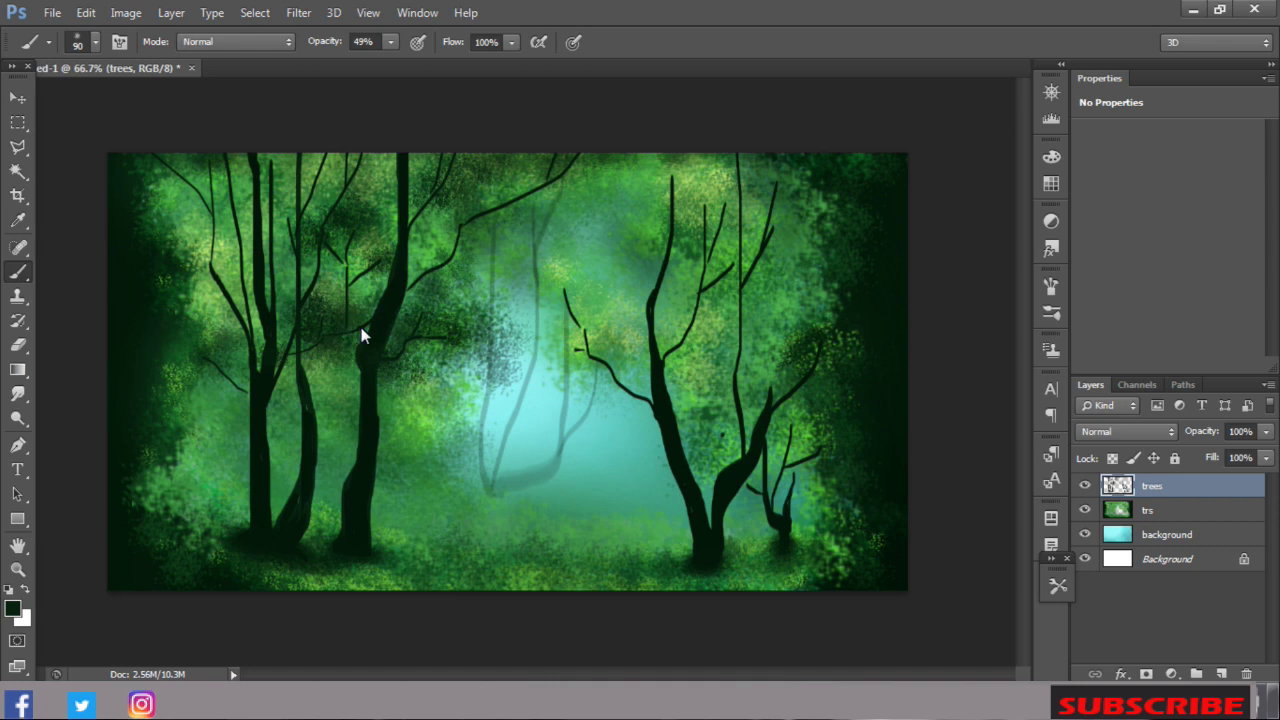
drag(345, 245, 335, 275)
drag(700, 250, 720, 300)
drag(700, 190, 770, 300)
drag(660, 160, 780, 180)
drag(560, 260, 630, 385)
Step: With a 150-pixel brush, deepen the central, right and left foliage with soft shade
key(bracketright)
key(bracketright)
key(bracketright)
drag(530, 240, 650, 320)
drag(760, 250, 800, 320)
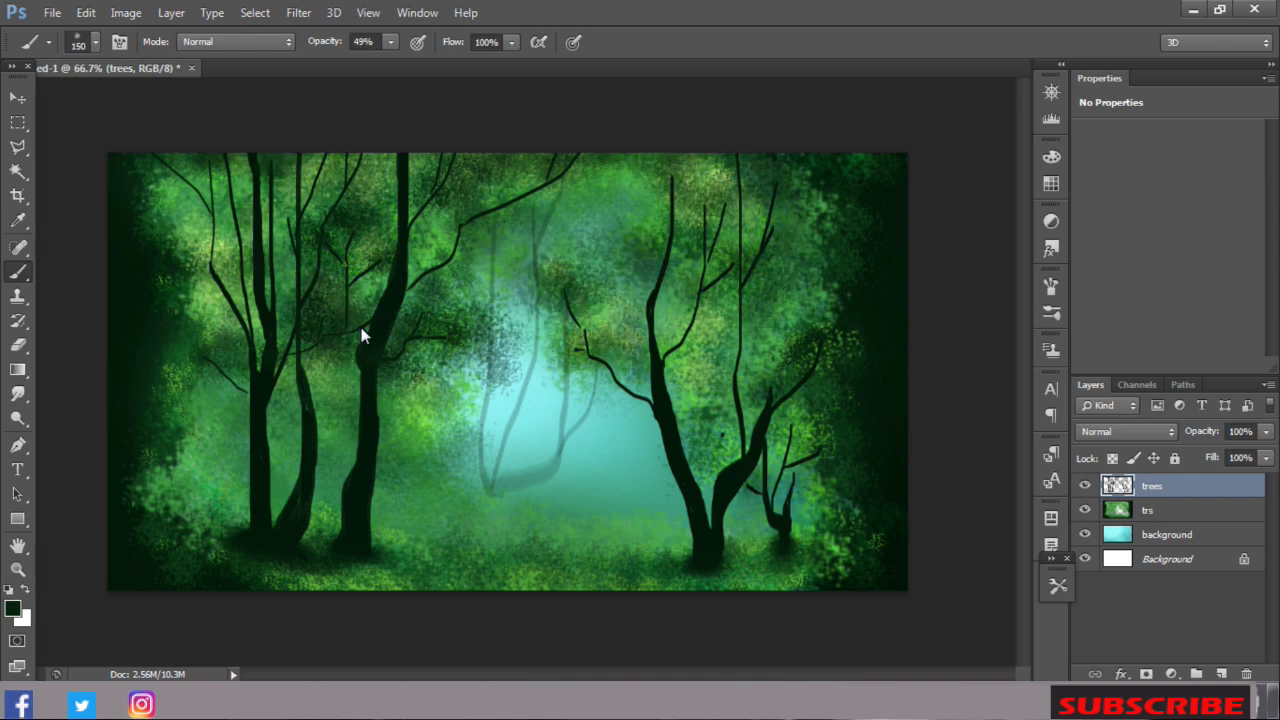
drag(320, 160, 215, 330)
drag(170, 160, 240, 220)
drag(280, 340, 320, 400)
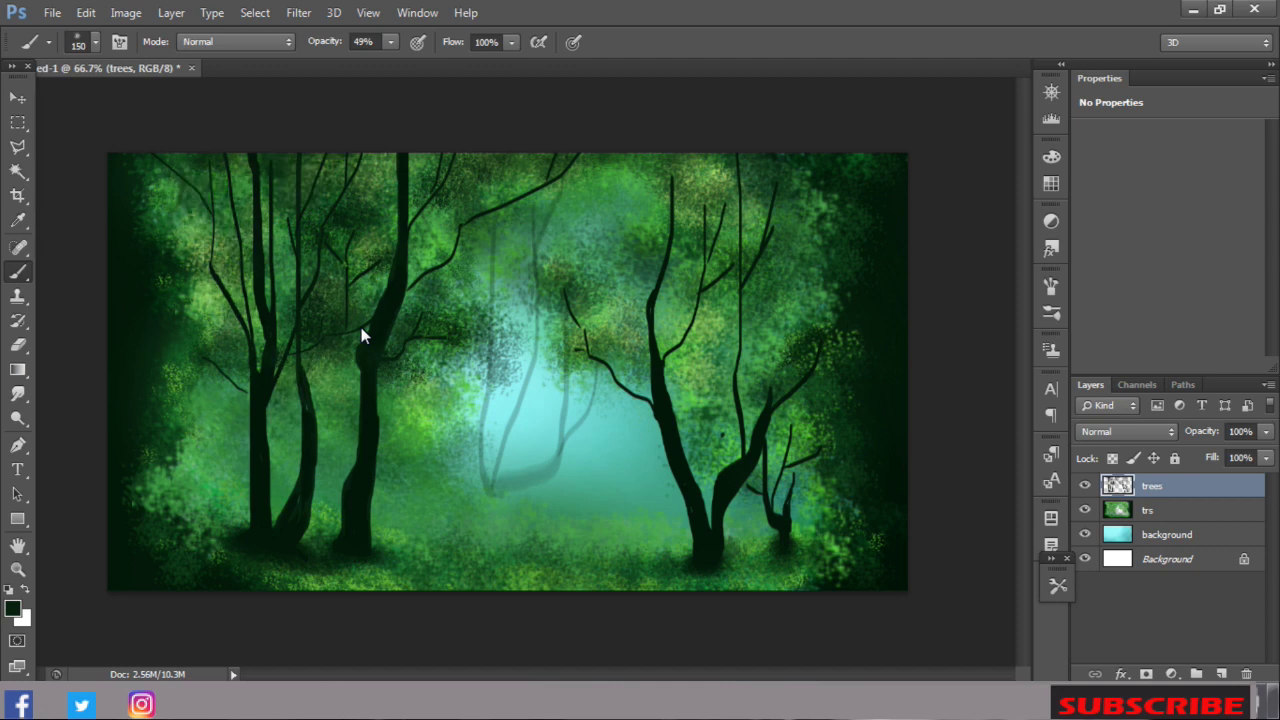
drag(410, 250, 520, 305)
drag(600, 170, 660, 290)
drag(580, 290, 640, 400)
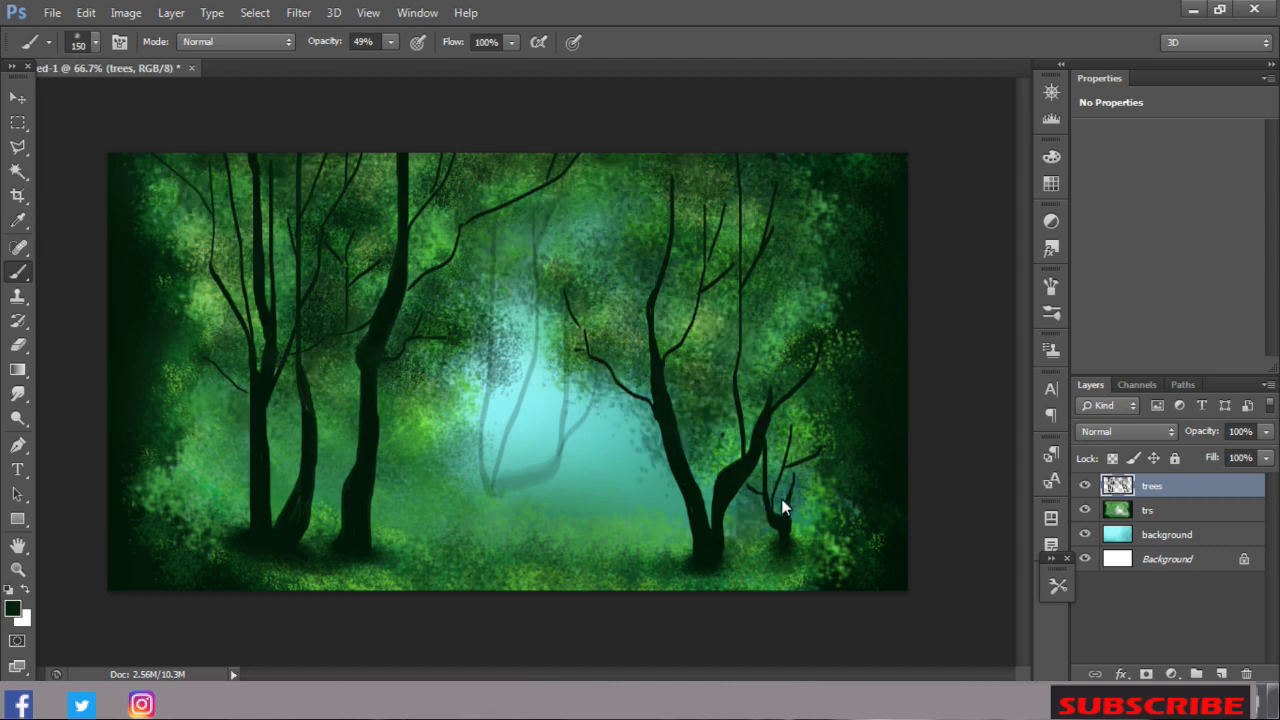
Step: On the trees layer, set a full-opacity pale cyan brush sized small for sparkles
alt+click(315, 574)
key(alt+bracketleft)
key(0)
key(alt+bracketright)
alt+click(443, 229)
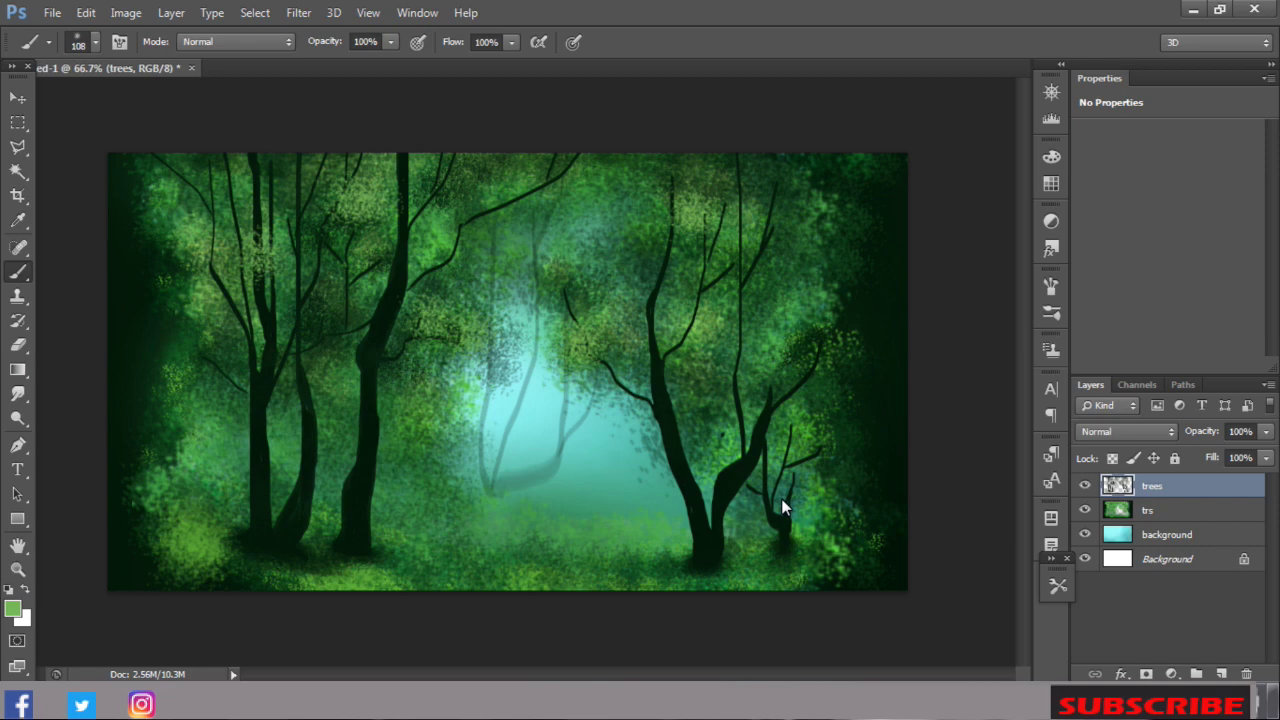
key(Return)
key(bracketleft)
key(bracketleft)
key(bracketleft)
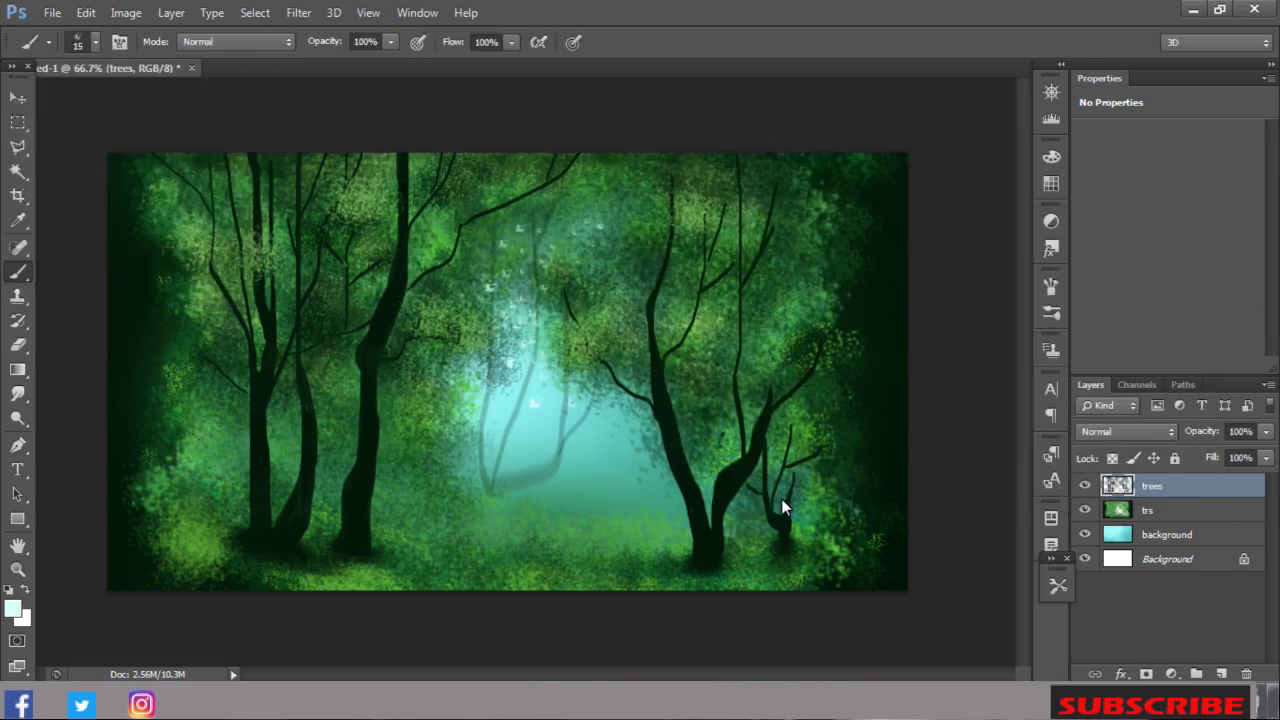
Step: Paint soft pale-cyan mist along the forest floor at 13% opacity with 60–90 px brushes
key(bracketright)
key(bracketright)
key(bracketright)
key(1)
key(3)
drag(585, 548, 610, 552)
mouse_move(520, 540)
mouse_down()
mouse_move(670, 552)
mouse_move(500, 555)
mouse_move(650, 530)
mouse_up()
mouse_move(560, 560)
mouse_down()
mouse_move(730, 525)
mouse_move(765, 545)
mouse_up()
key(bracketright)
key(bracketright)
key(bracketright)
mouse_move(605, 575)
mouse_down()
mouse_move(490, 500)
mouse_move(630, 520)
mouse_move(680, 560)
mouse_up()
drag(485, 515, 460, 535)
Step: Set a yellow-green foreground colour and a 36 px brush at 100% opacity
click(13, 609)
drag(960, 300, 960, 240)
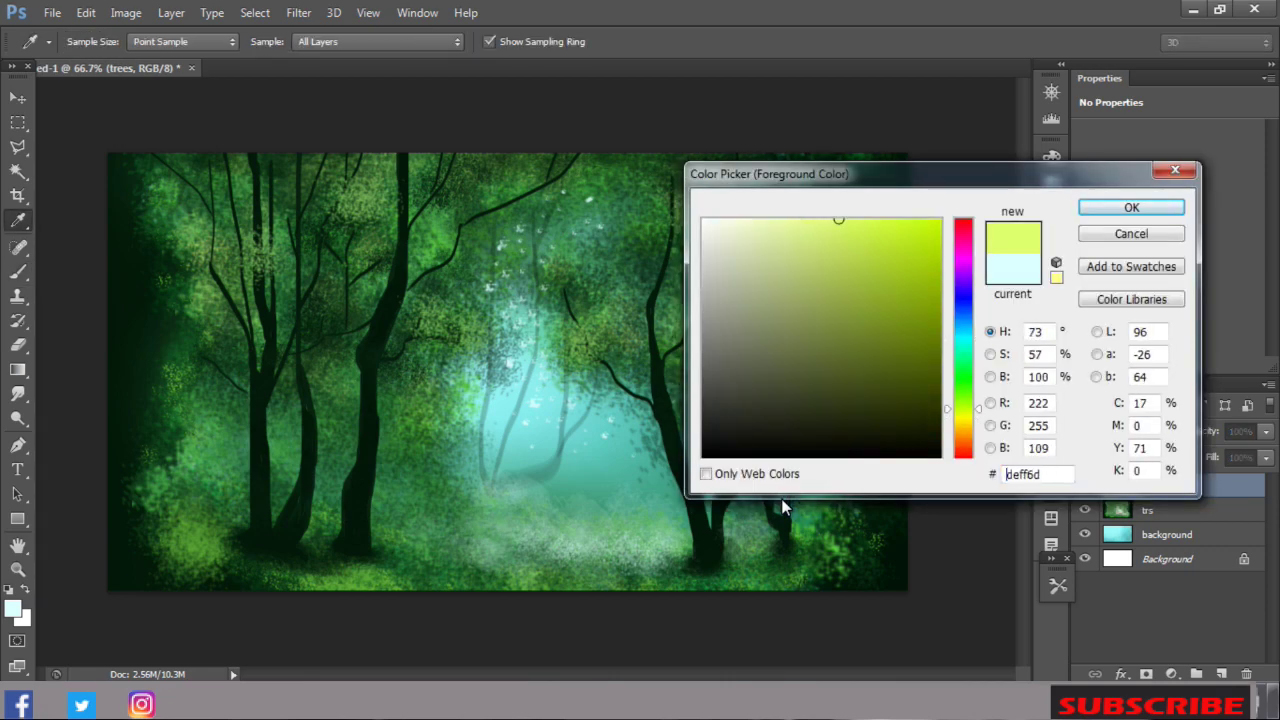
click(1143, 206)
drag(390, 42, 474, 62)
click(78, 41)
drag(70, 80, 62, 80)
key(Return)
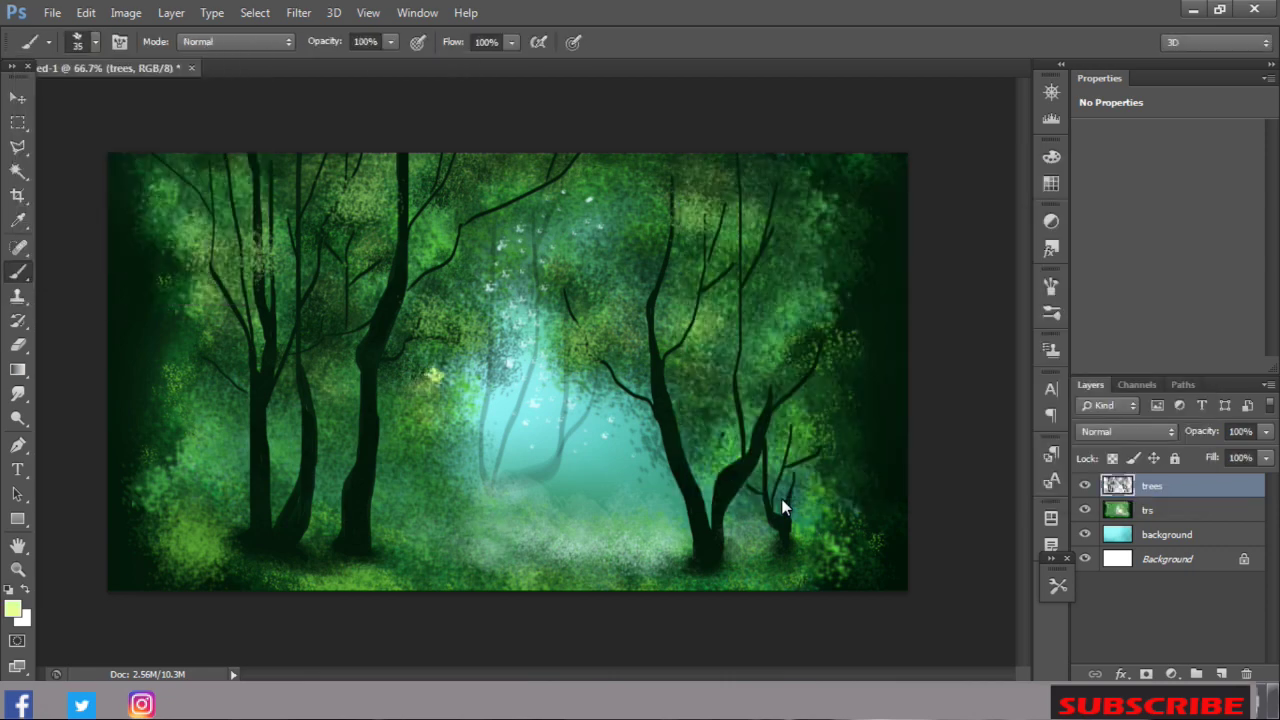
Step: Paint yellow-green highlights across the centre foliage at 32% opacity
mouse_move(450, 330)
mouse_down()
mouse_move(485, 315)
mouse_move(475, 312)
mouse_up()
key(3)
key(2)
drag(330, 215, 400, 200)
mouse_move(440, 255)
mouse_down()
mouse_move(475, 232)
mouse_move(496, 250)
mouse_up()
drag(578, 344, 608, 318)
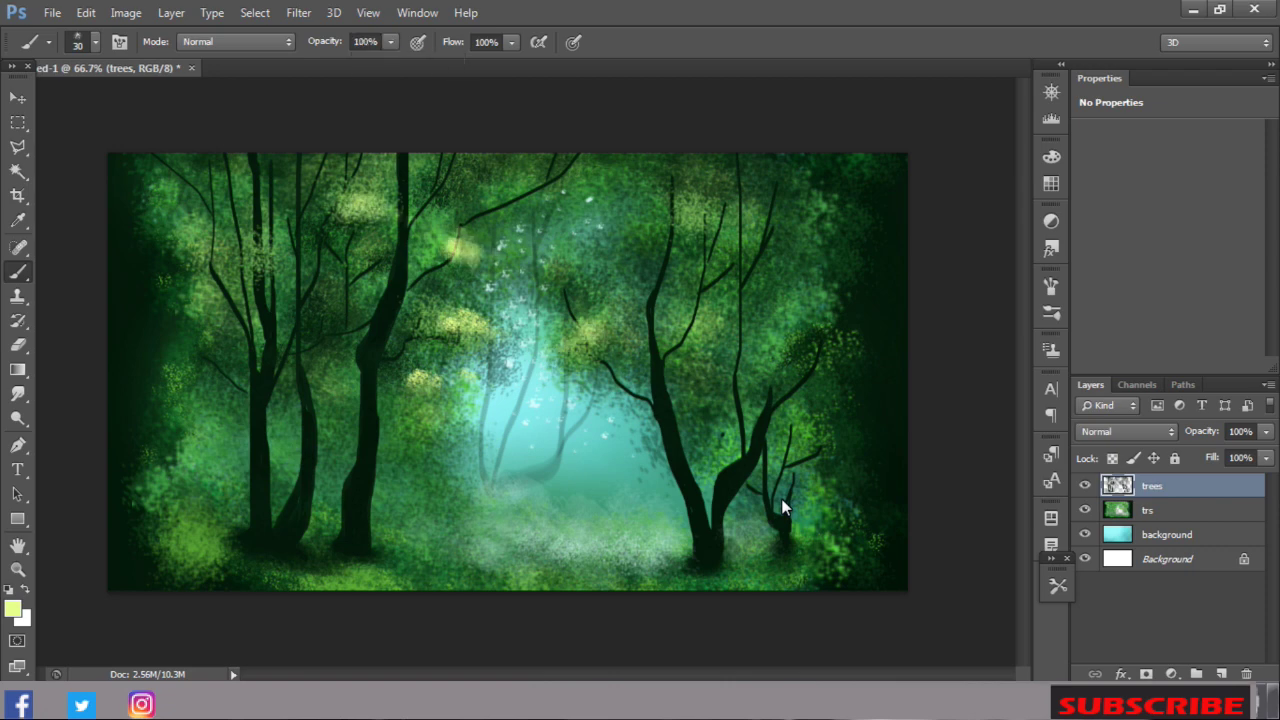
drag(428, 250, 476, 230)
drag(584, 340, 604, 314)
Step: With a 14 px brush, deepen the foliage with dark green and add bright green strokes
click(77, 41)
drag(56, 103, 40, 103)
alt+click(860, 155)
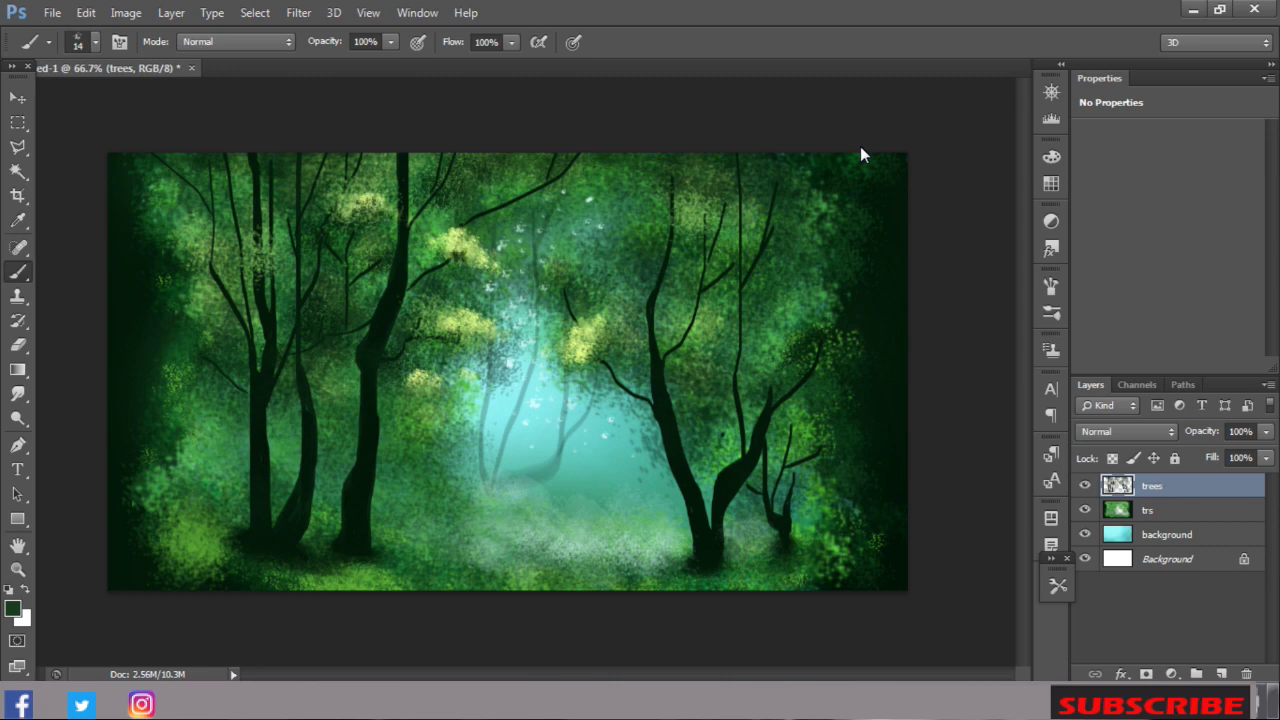
drag(578, 344, 604, 312)
drag(460, 330, 488, 316)
alt+click(861, 148)
mouse_move(610, 345)
mouse_down()
mouse_move(612, 310)
mouse_move(650, 285)
mouse_up()
drag(478, 315, 452, 240)
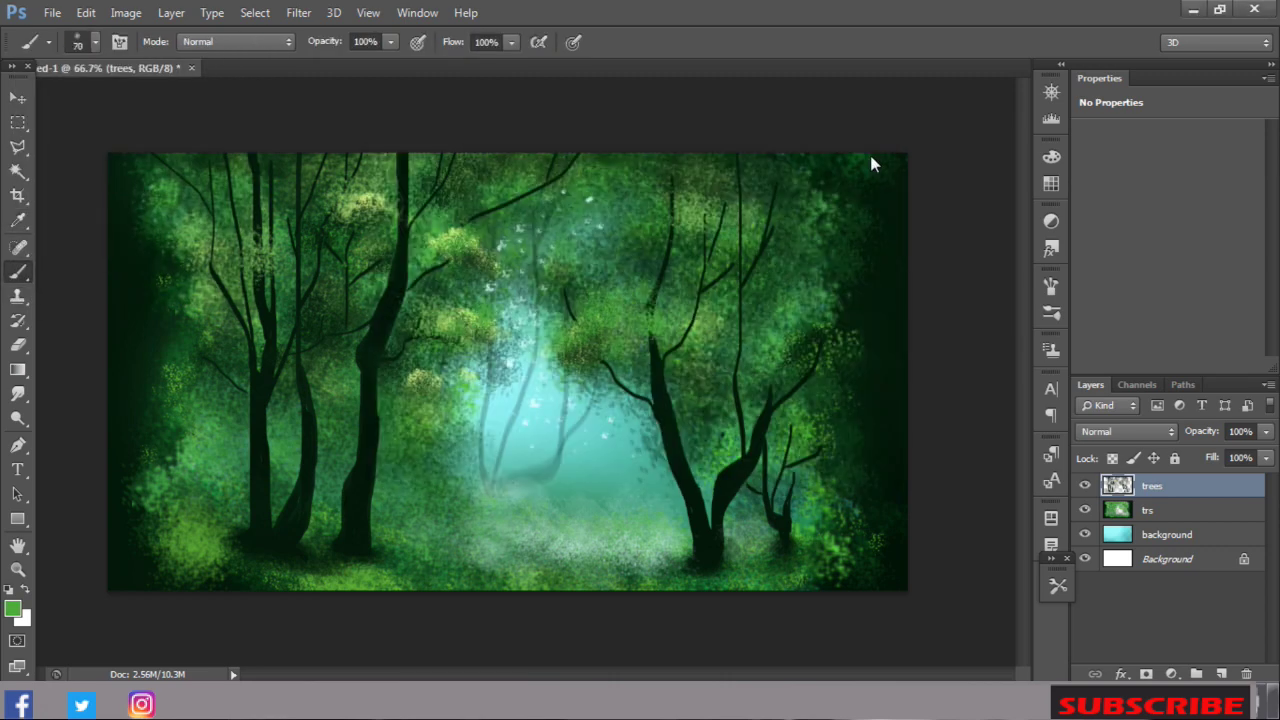
Step: Pick olive-brown and stroke it along the left and right tree trunks
click(12, 608)
click(1131, 206)
drag(382, 342, 370, 454)
drag(406, 278, 368, 545)
drag(318, 374, 305, 520)
drag(264, 416, 300, 550)
drag(655, 410, 695, 565)
click(61, 277)
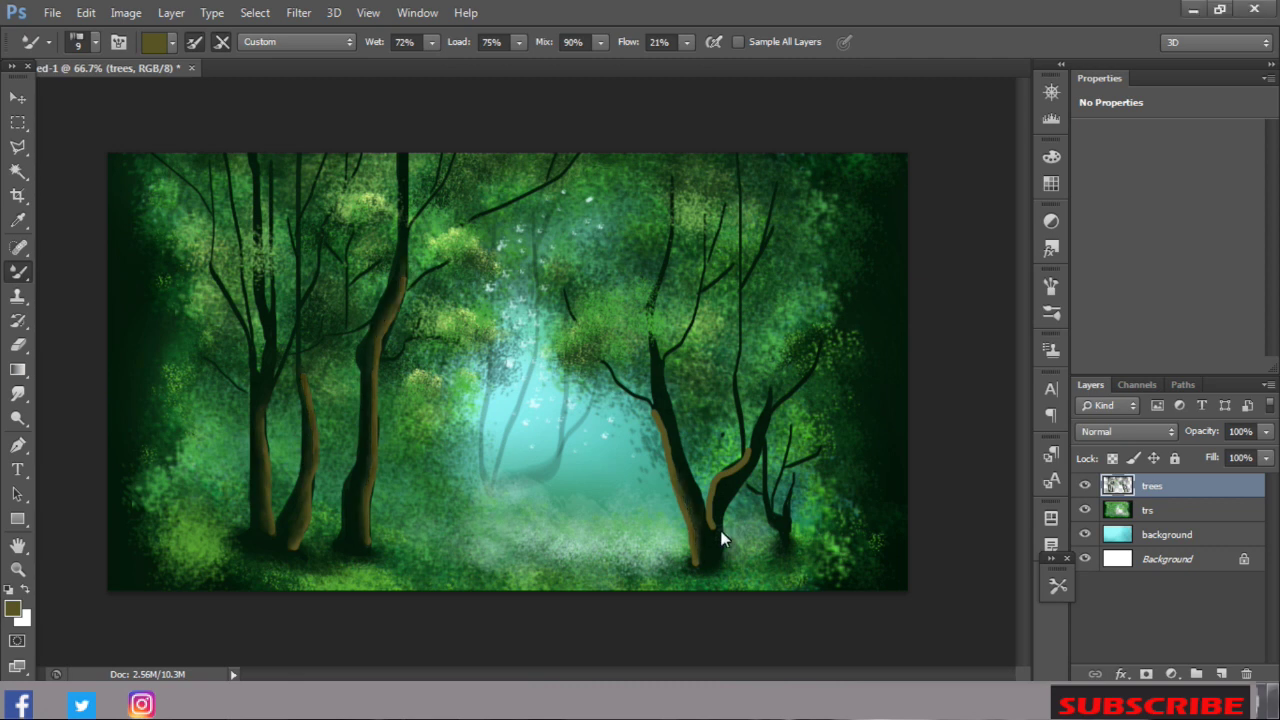
Step: Blend the brown strokes into the right trunk with the Mixer Brush at 51% flow
drag(686, 63, 717, 63)
drag(660, 420, 690, 560)
drag(730, 480, 716, 490)
drag(758, 438, 724, 484)
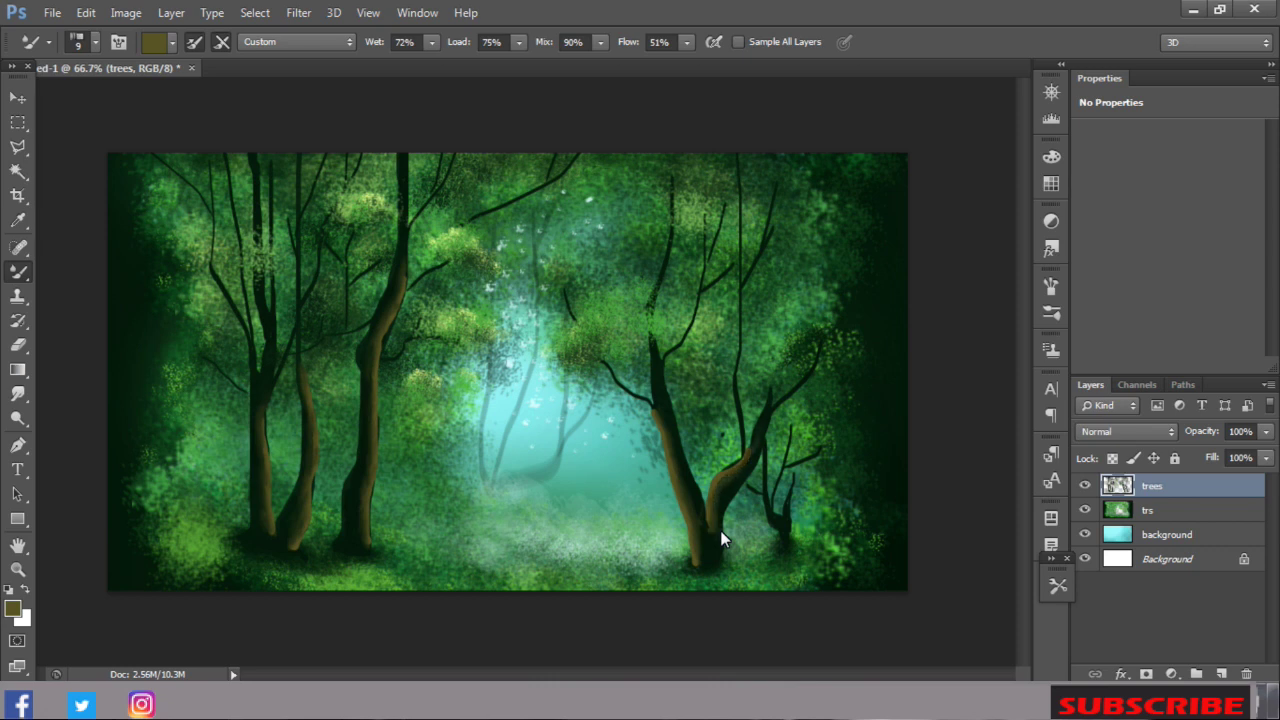
key(shift+b)
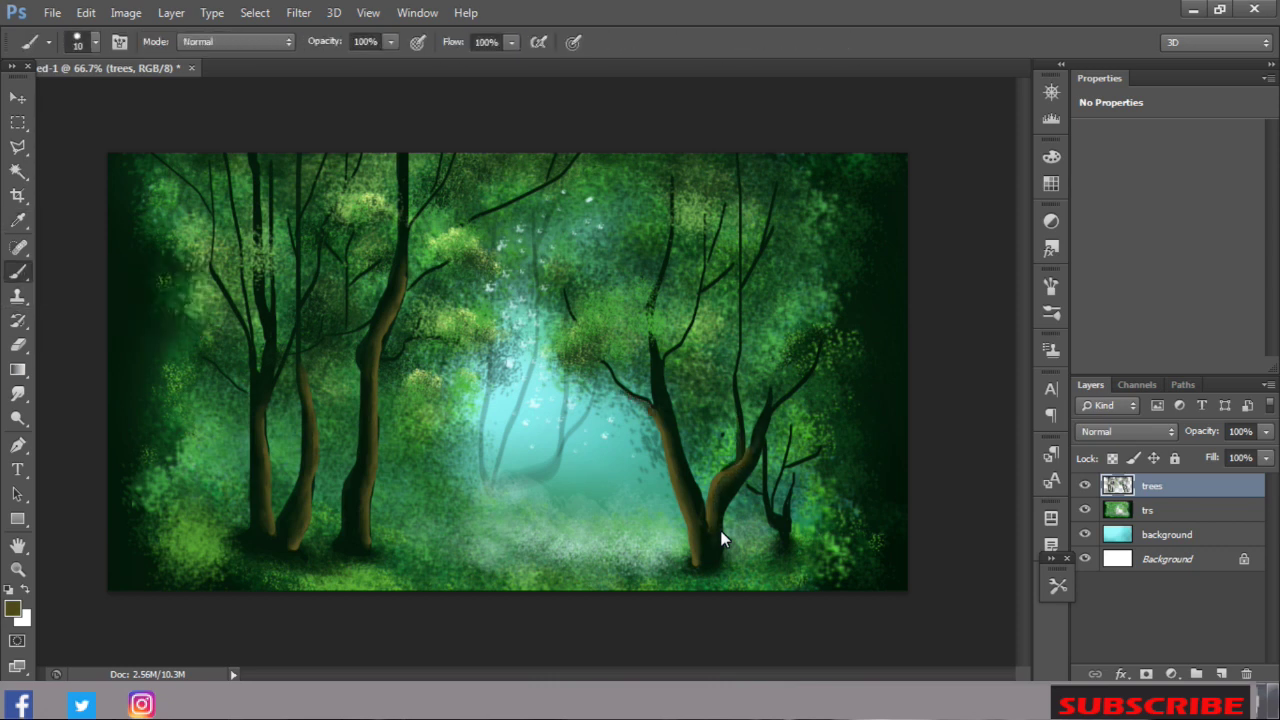
key(shift+b)
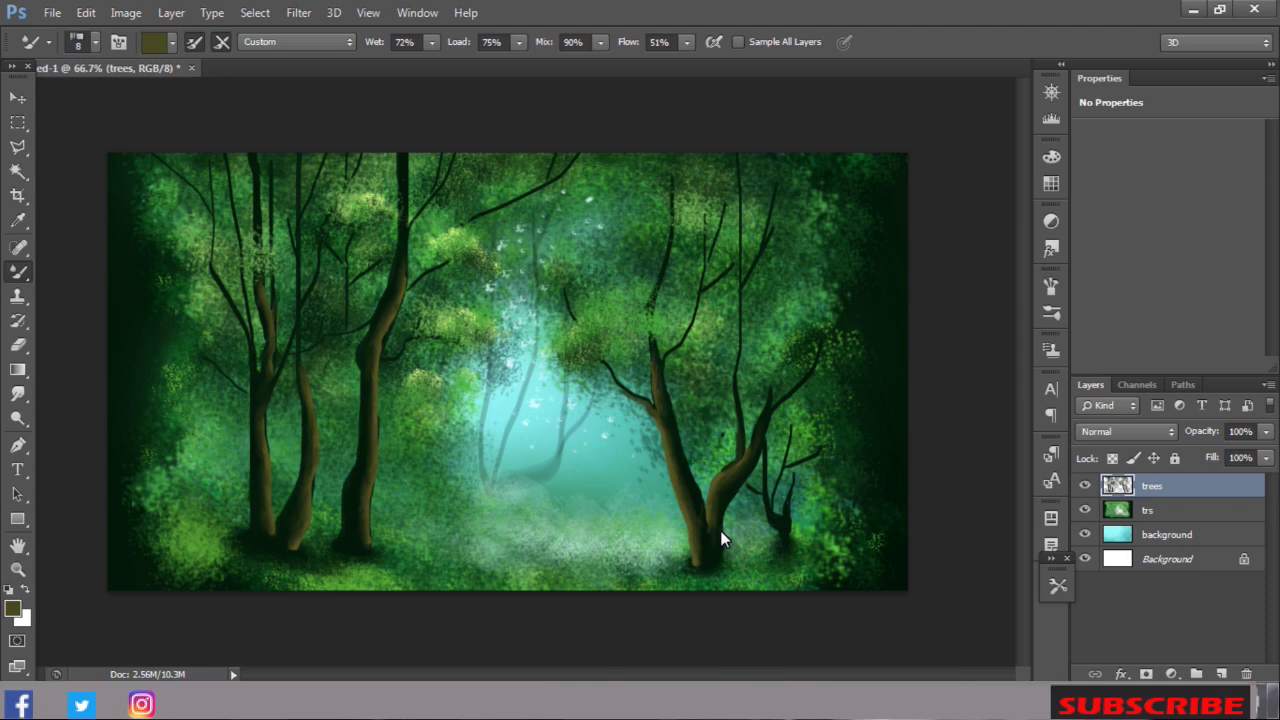
Step: At 100% zoom, eyedrop near-black green and olive trunk colours, then return to the regular brush
key(ctrl+plus)
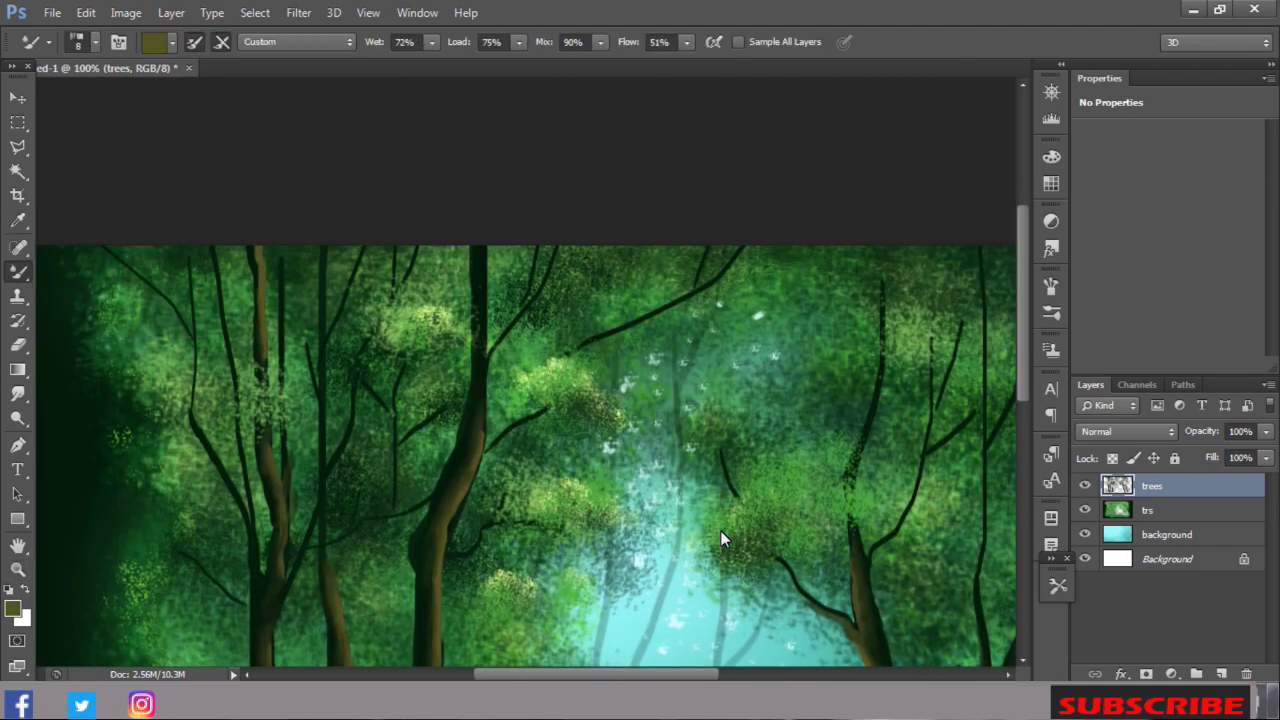
alt+click(720, 530)
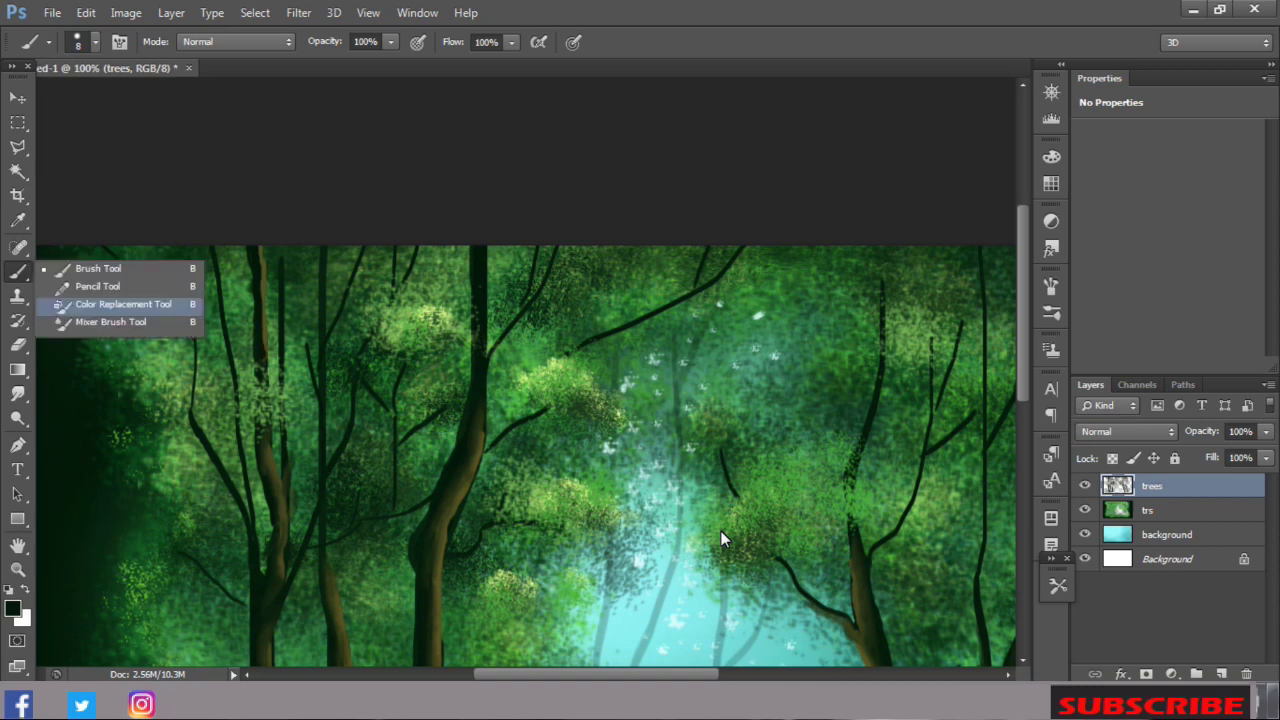
alt+click(720, 530)
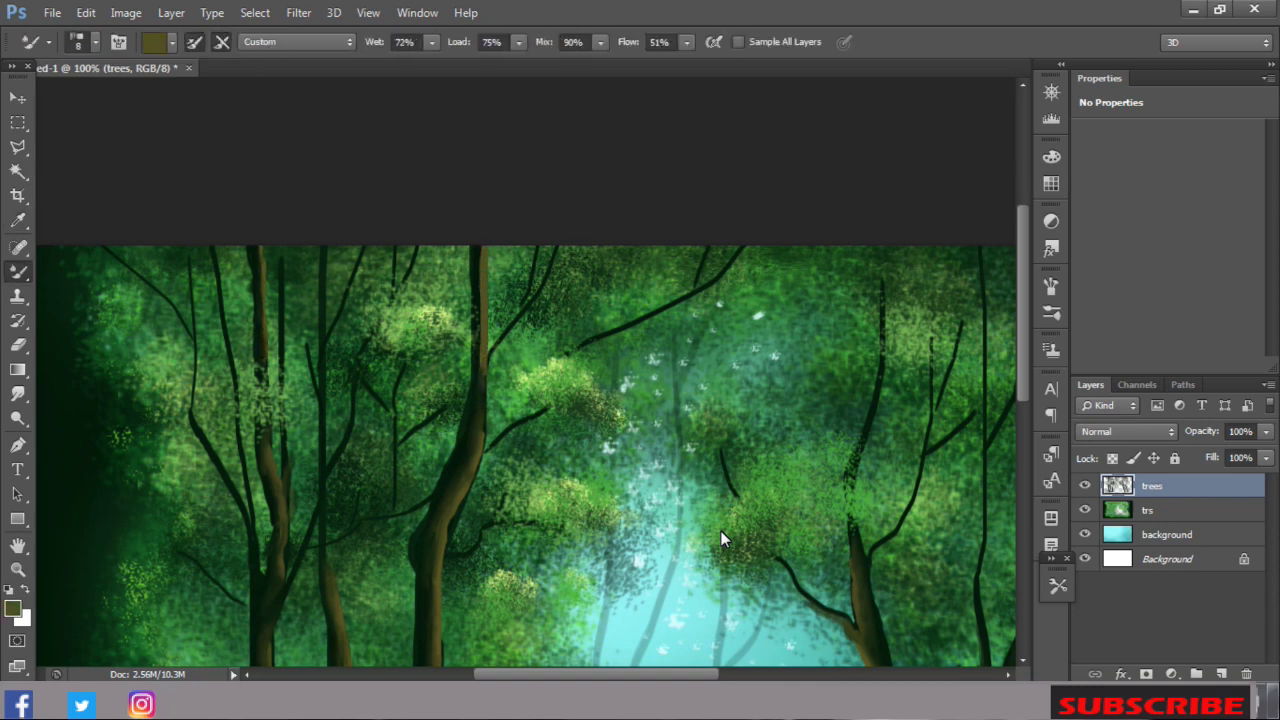
key(ctrl+minus)
key(b)
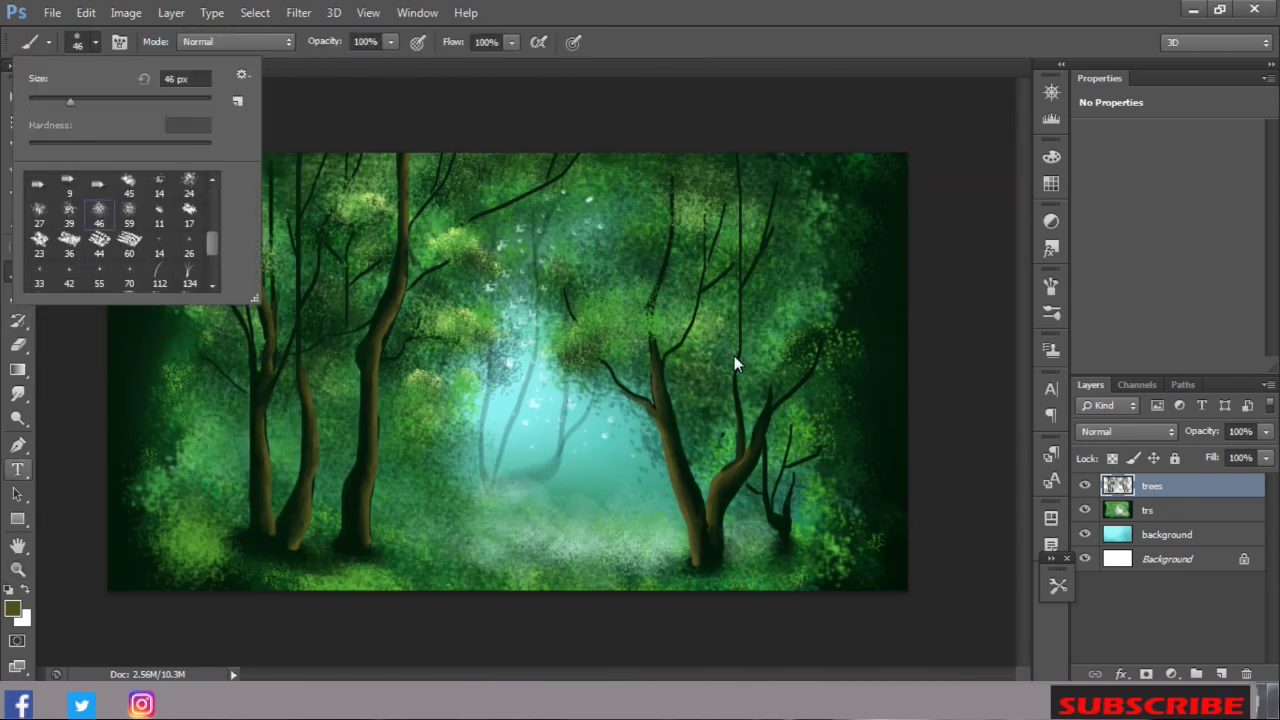
Step: Paint light green grass at bottom-left and dark green grass along the bottom edge, then set 38% opacity
alt+click(734, 365)
drag(180, 552, 318, 545)
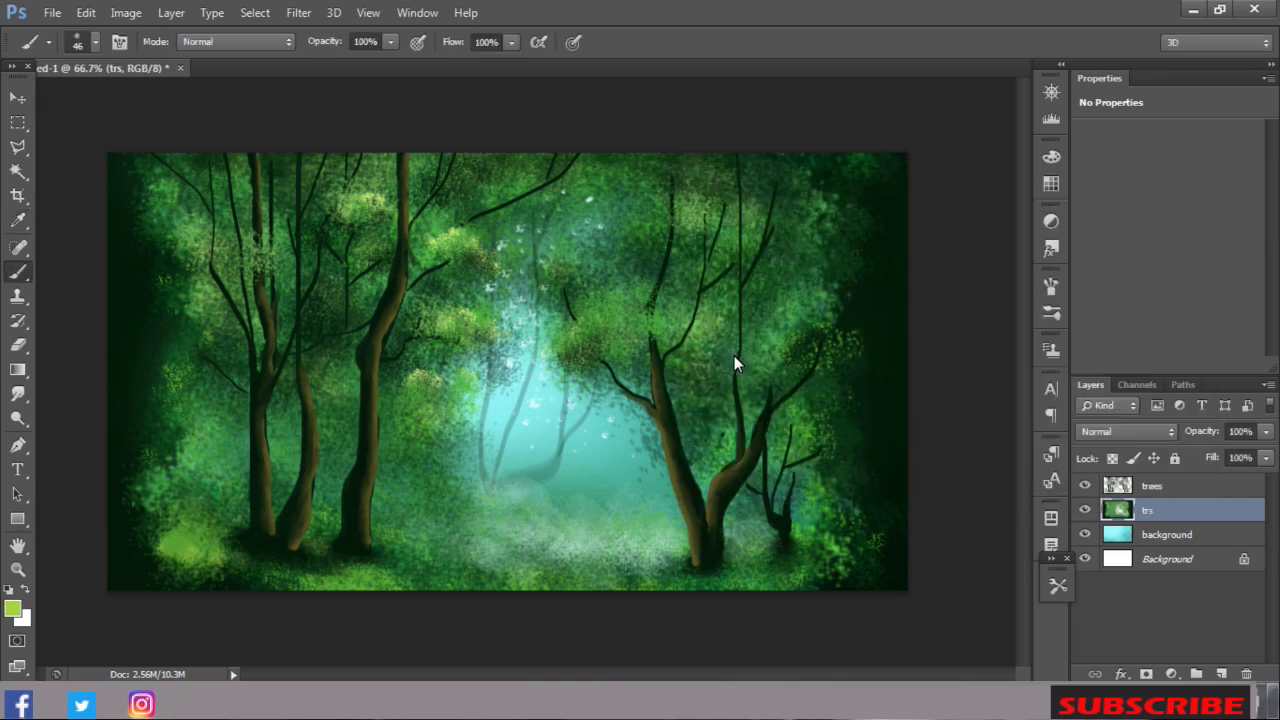
alt+click(734, 365)
key(alt+bracketleft)
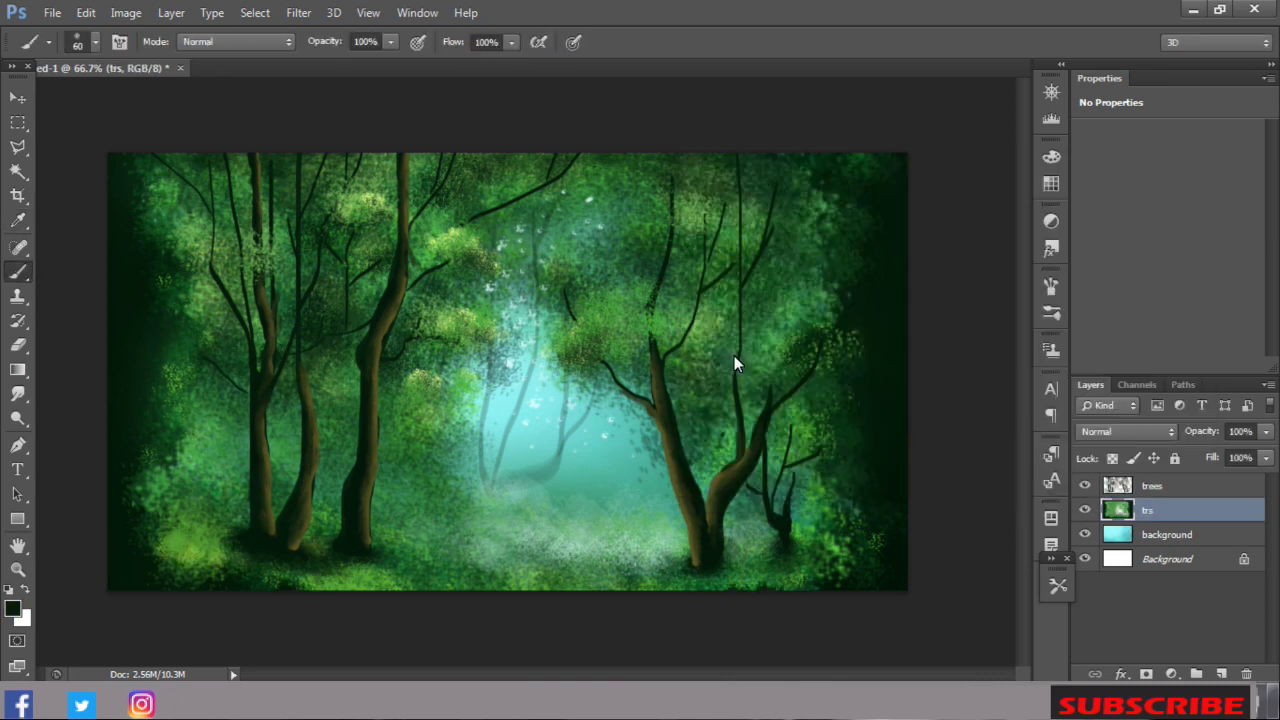
drag(322, 586, 538, 588)
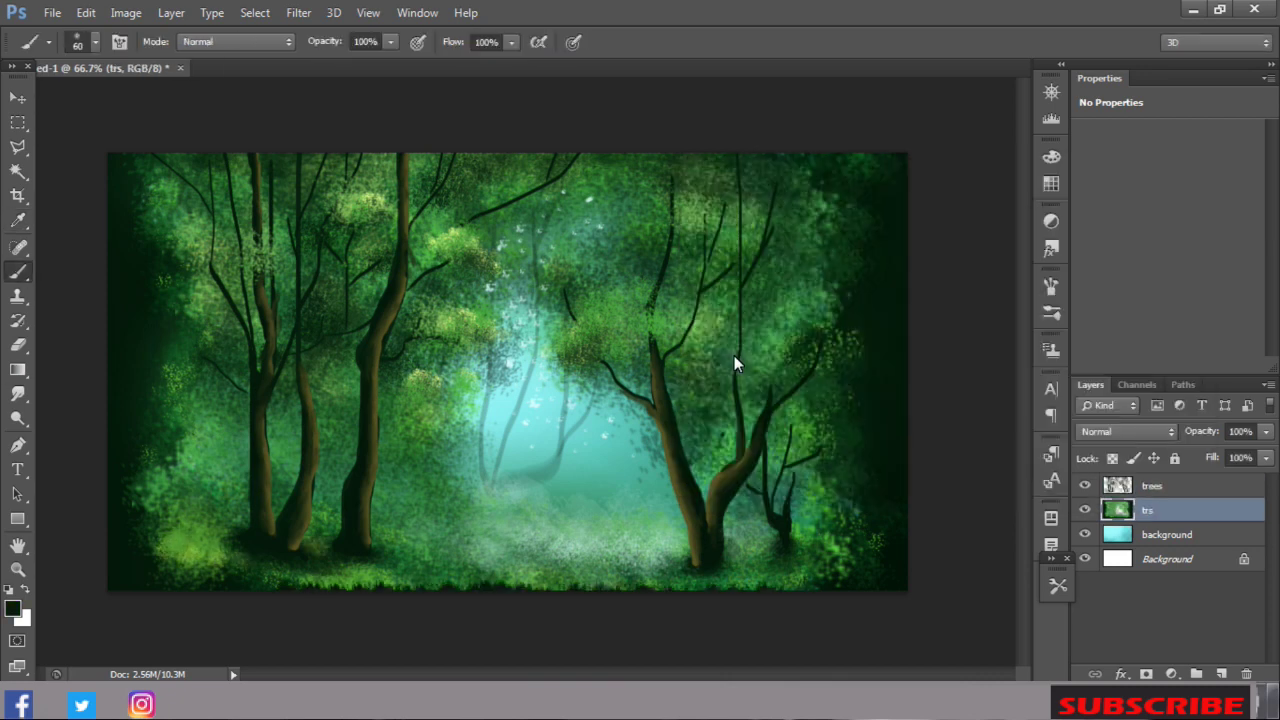
key(alt+bracketright)
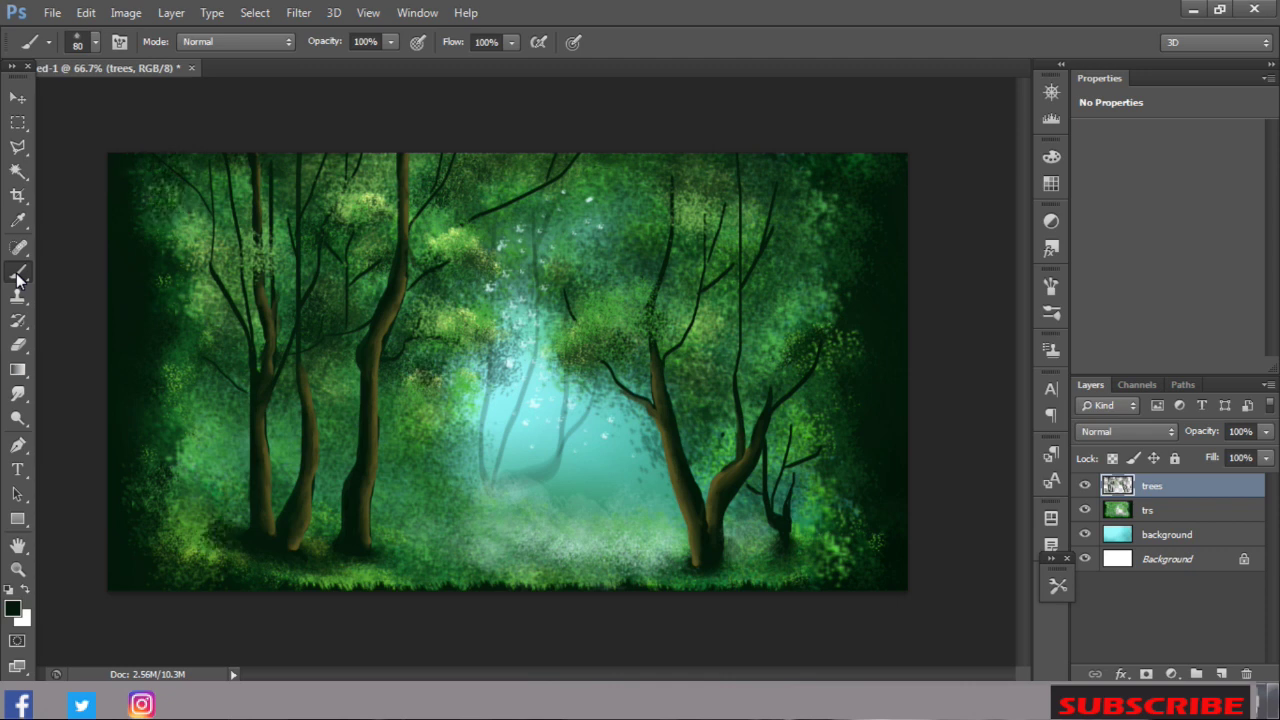
key(3)
key(8)
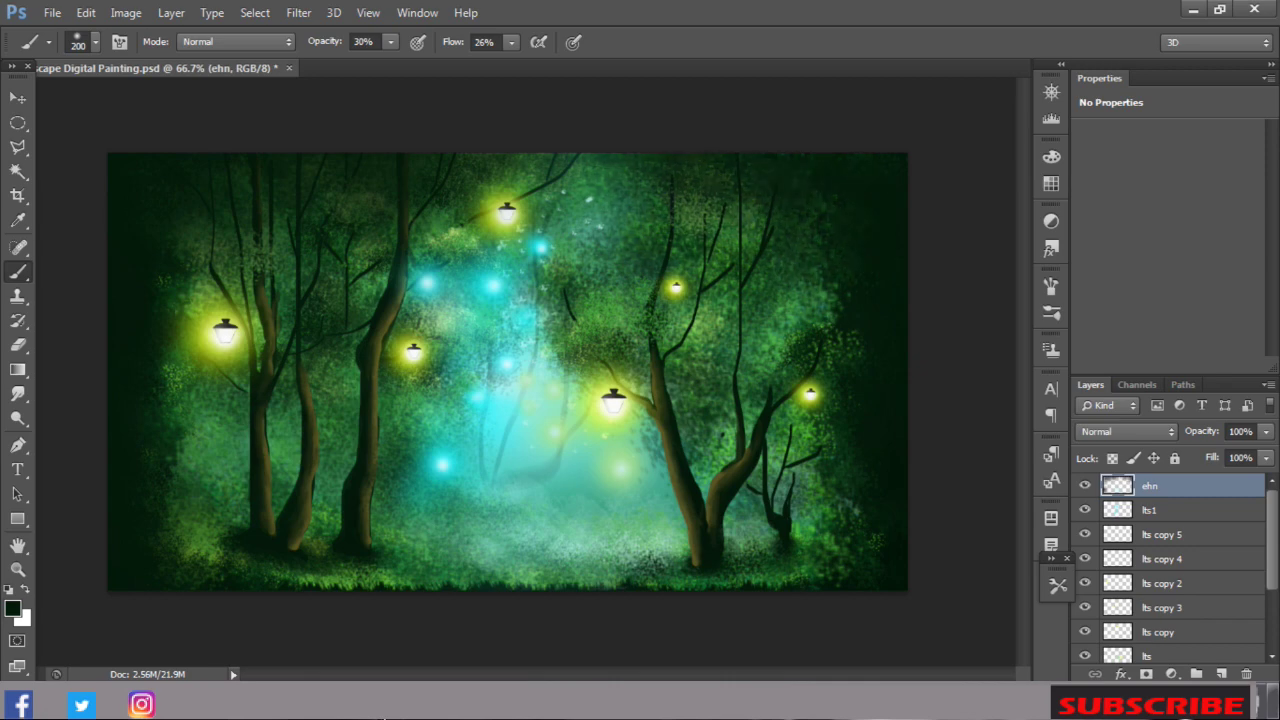
Step: Toggle the ehn layer's visibility to compare the edge shading
click(1085, 485)
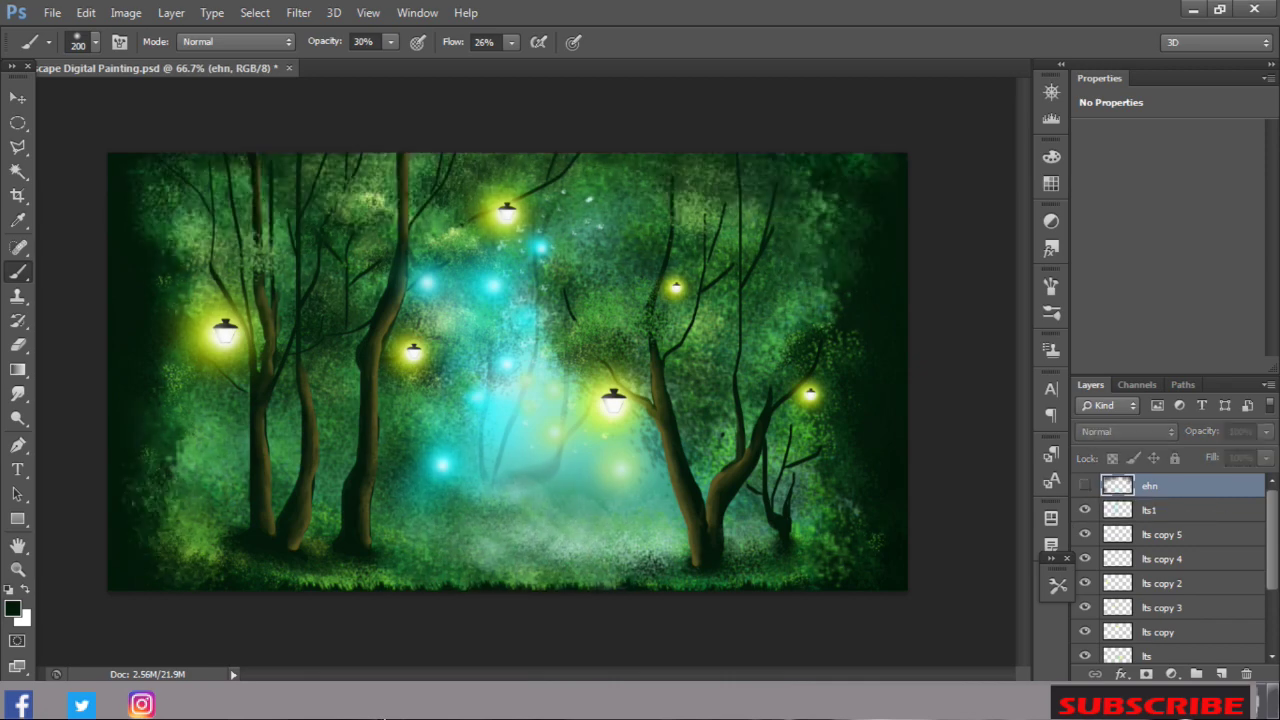
click(1085, 485)
click(1085, 485)
Step: Touch up the ehn shading, alternating a 13% opacity, 37% flow Eraser with the Brush
key(e)
key(1)
key(3)
key(shift+3)
key(shift+7)
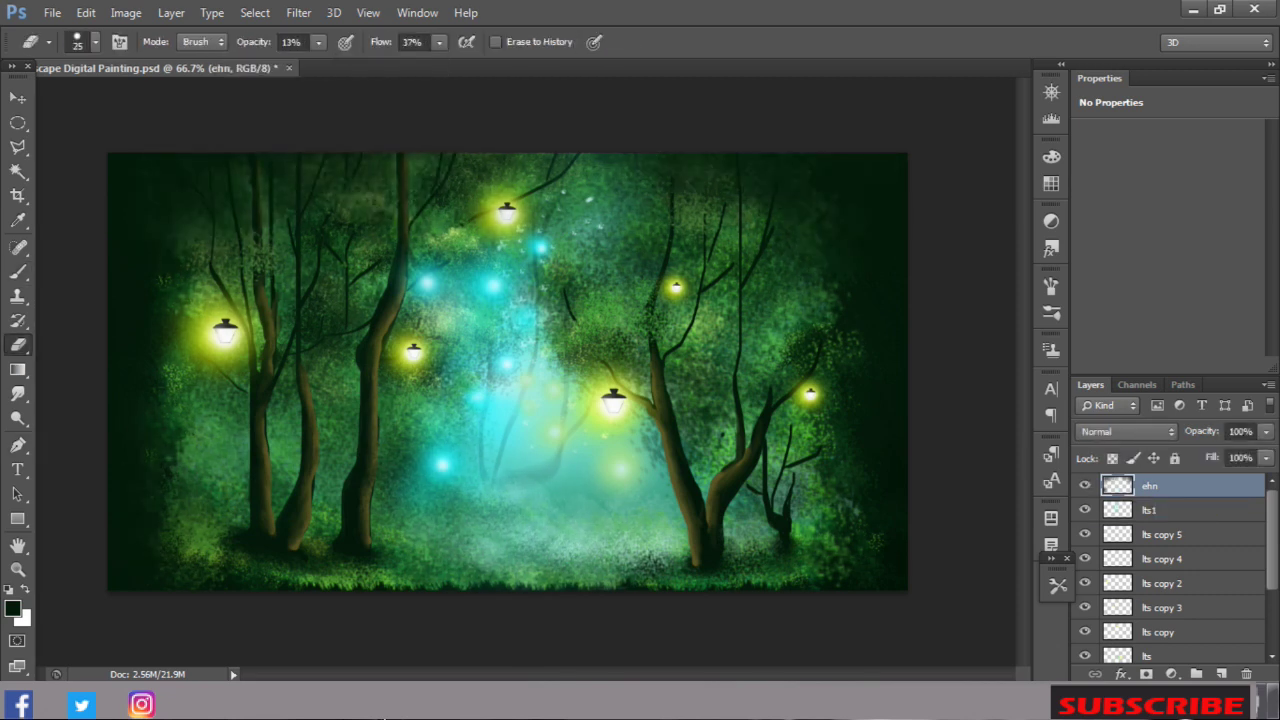
key(b)
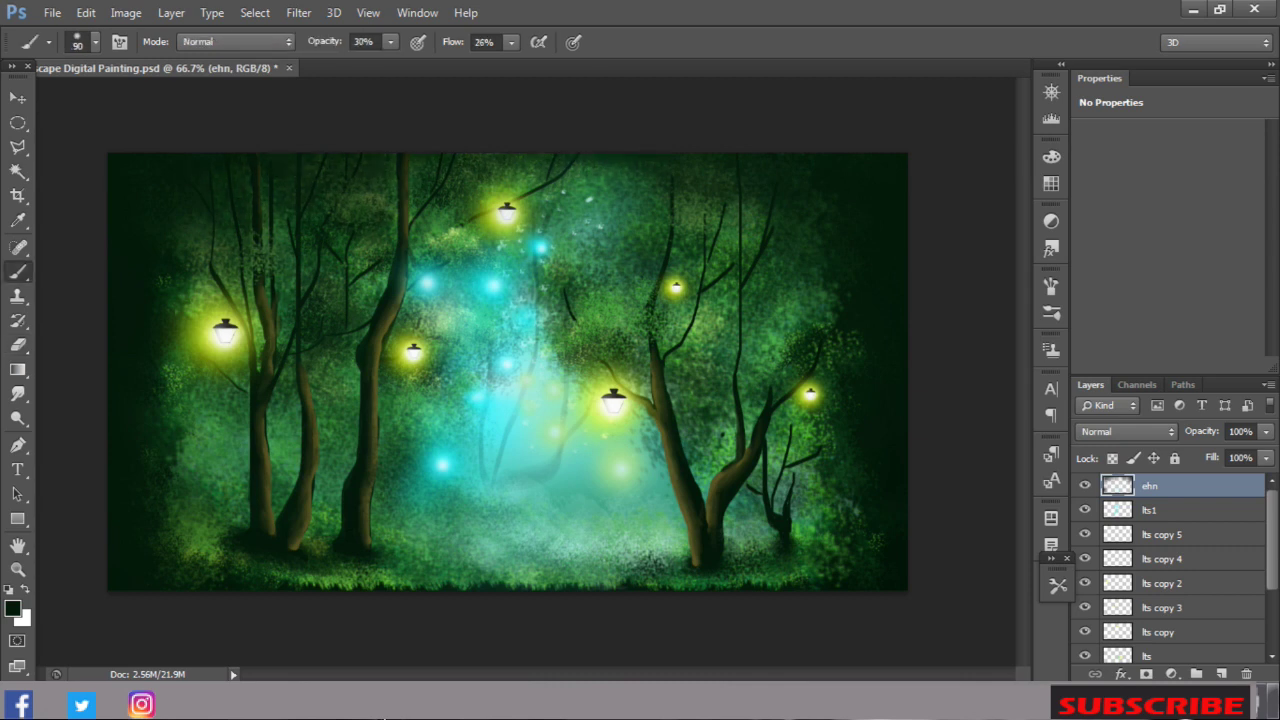
key(e)
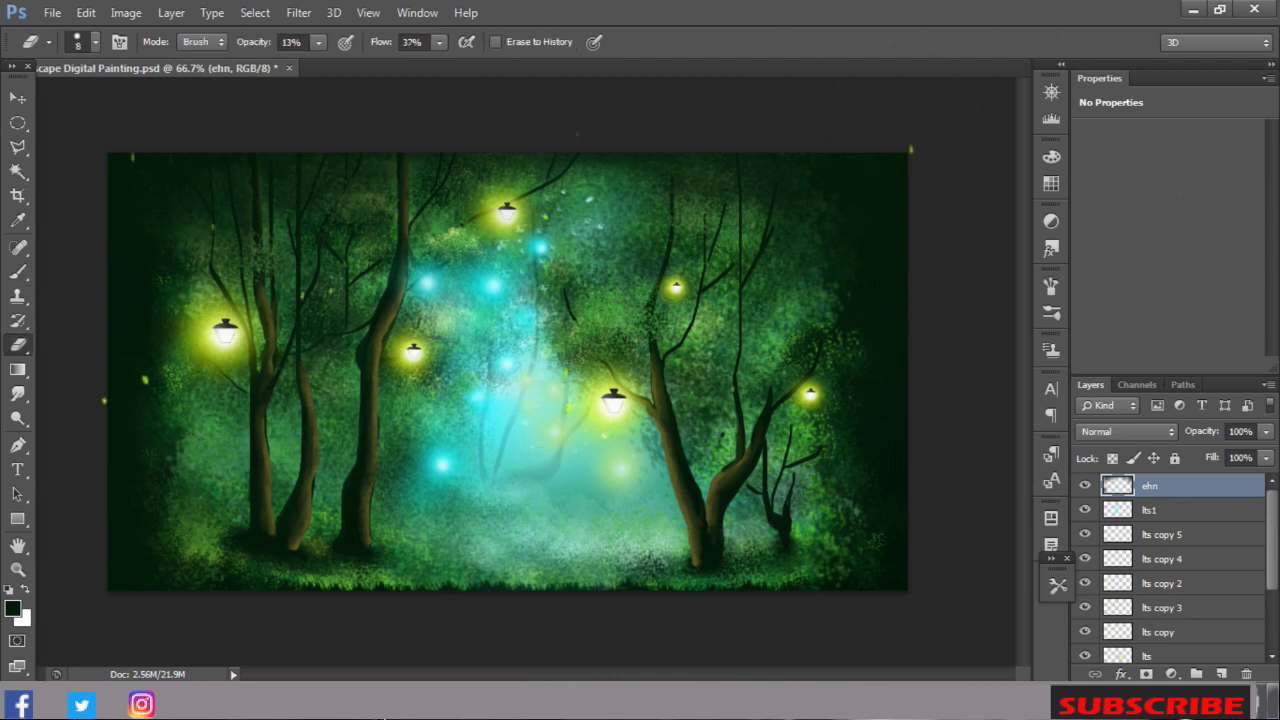
key(b)
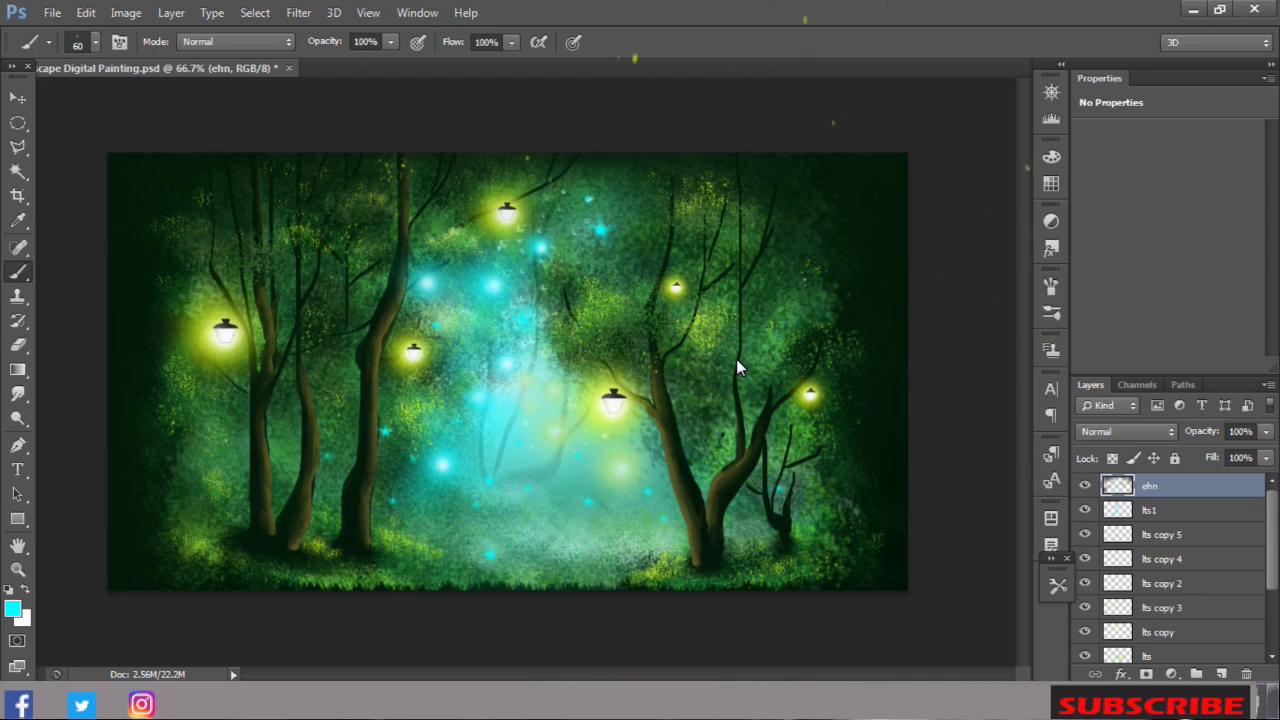
Step: Sign the painting 'JimPh Studio' at bottom right with the Type tool, then bring up Save As
key(t)
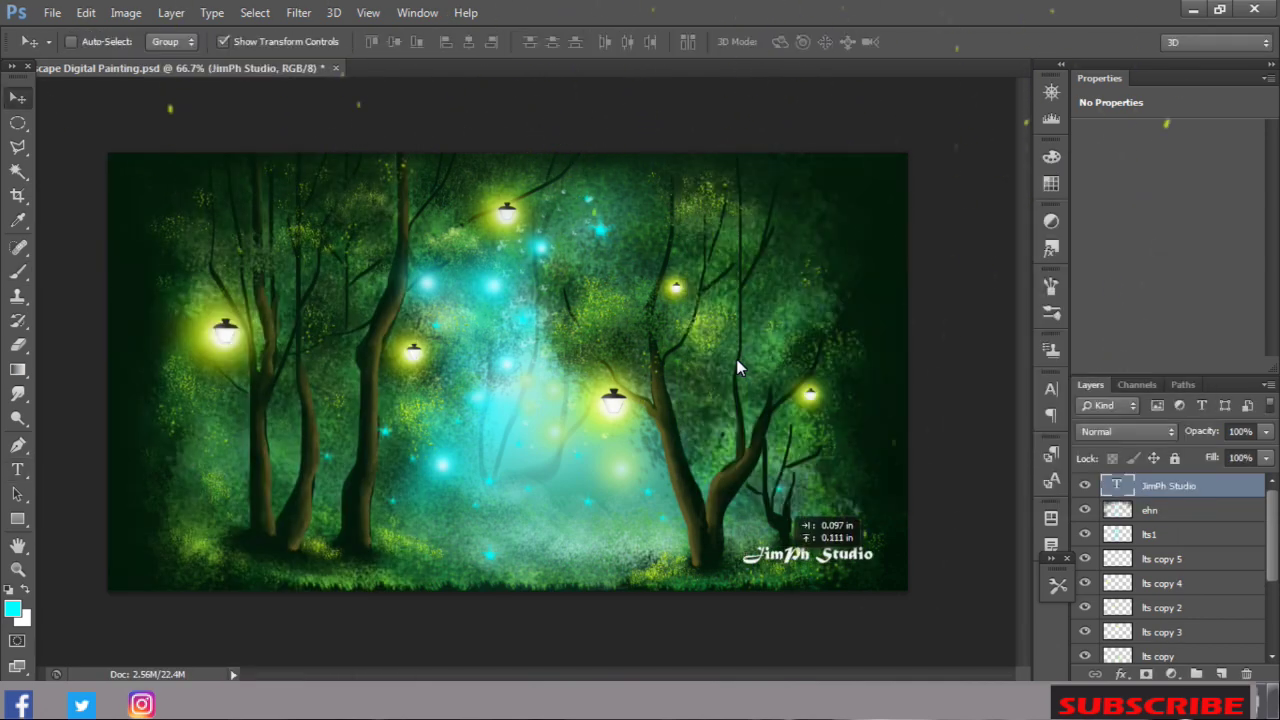
key(m)
key(ctrl+shift+s)
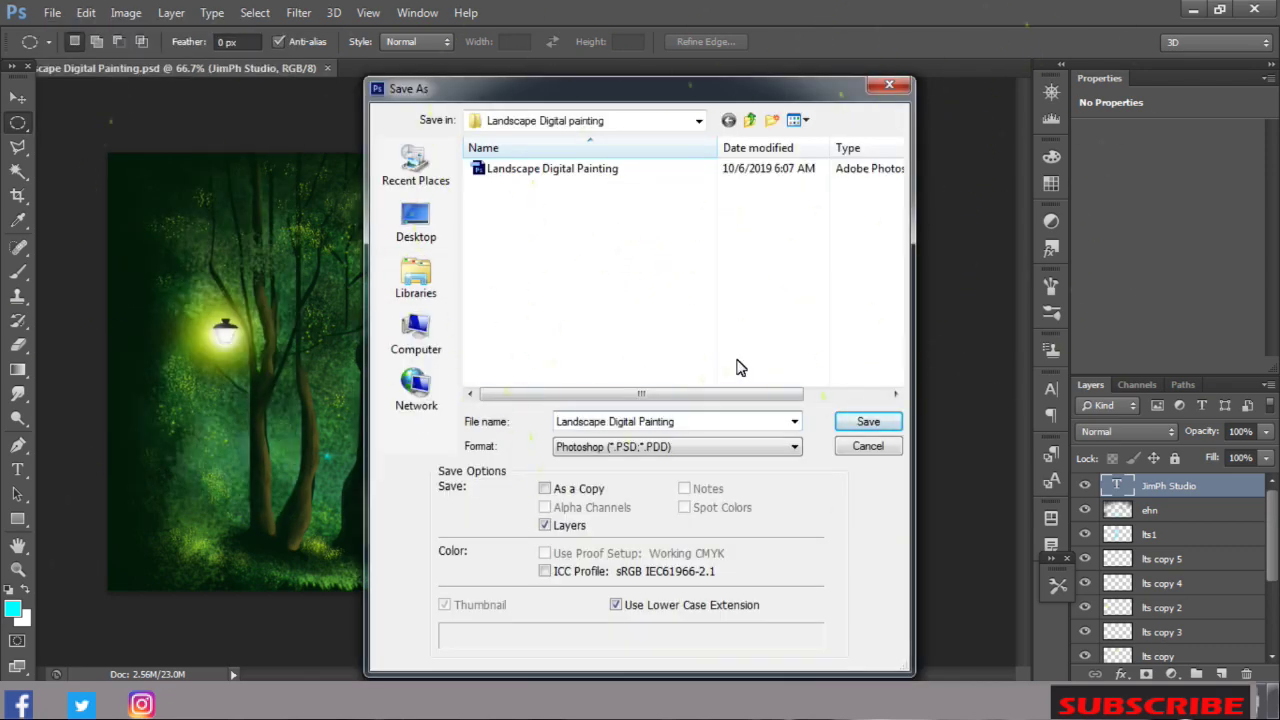
Step: Append ' Hidden Nature' to the file name and save the PSD
text(Hidden Nature)
key(Return)
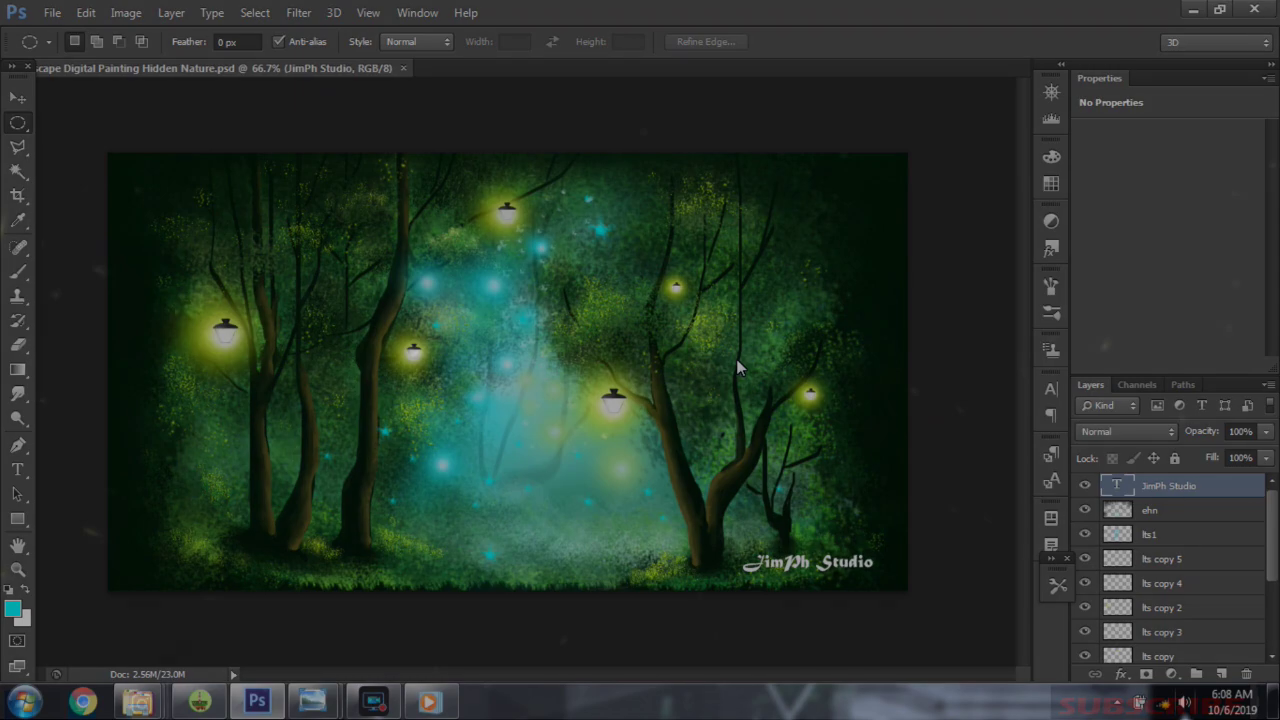